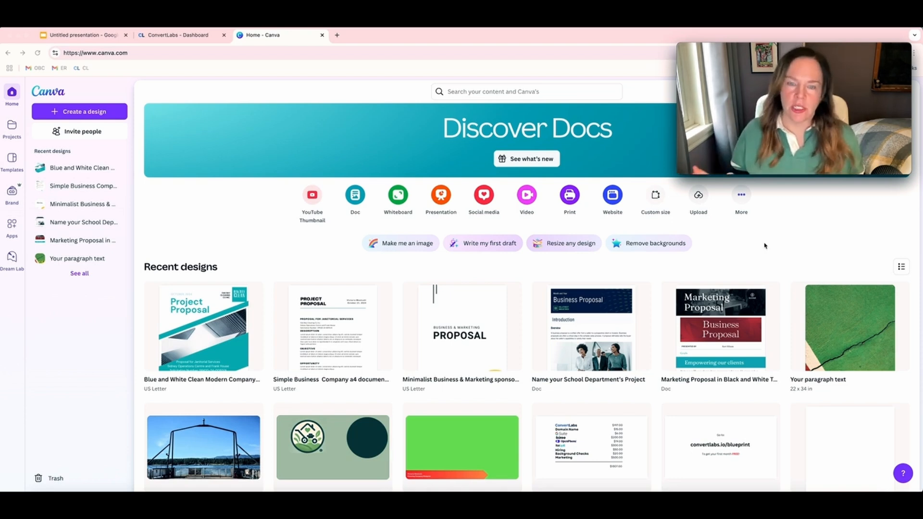
Create a new custom-size design measuring 400 × 140 px
{"action": "left_click", "coordinate": [73, 113]}
{"action": "left_click", "coordinate": [274, 306]}
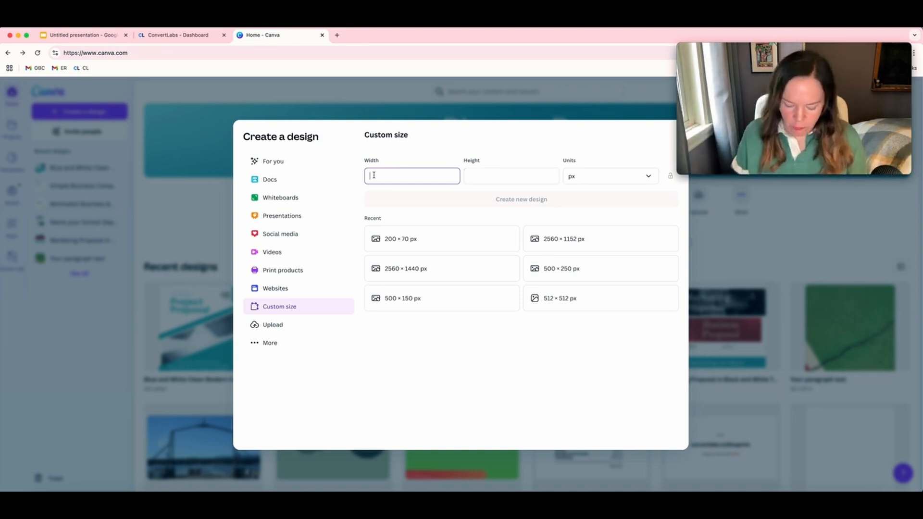
{"action": "type", "text": "400"}
{"action": "left_click", "coordinate": [471, 176]}
{"action": "type", "text": "14"}
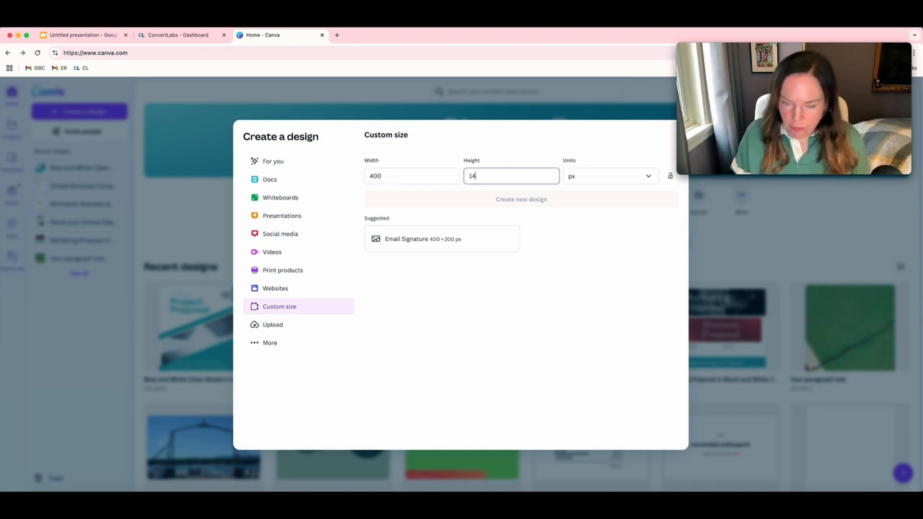
{"action": "type", "text": "0"}
{"action": "key", "text": "Return"}
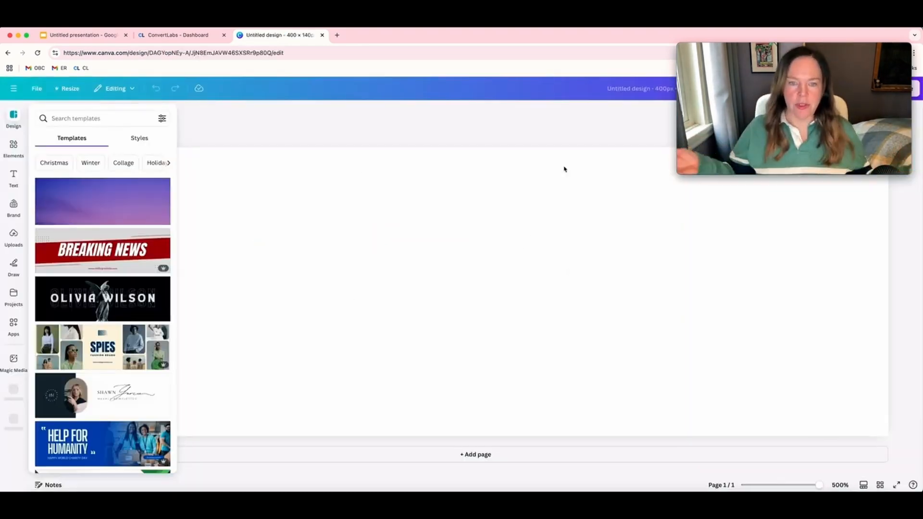
Add a text box at font size 19 and position it around the middle of the page
{"action": "left_click", "coordinate": [13, 177]}
{"action": "left_click", "coordinate": [85, 138]}
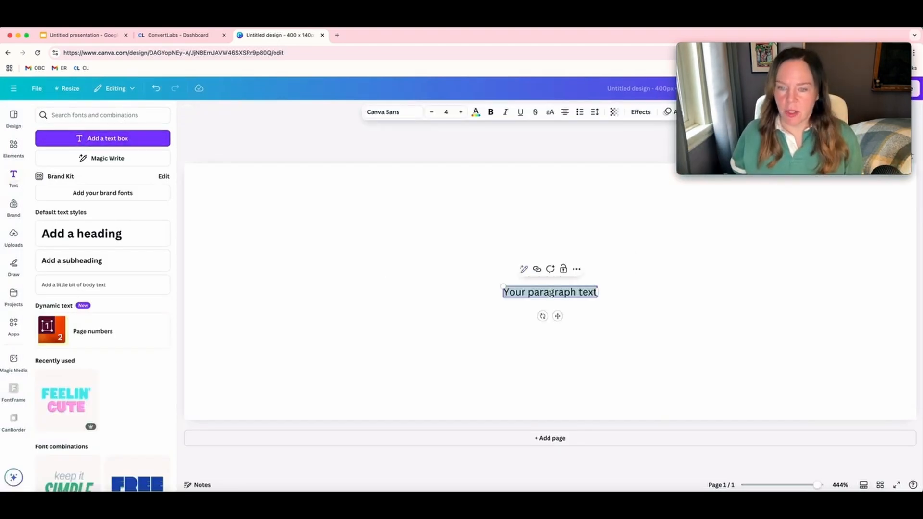
{"action": "left_click", "coordinate": [460, 112]}
{"action": "left_click", "coordinate": [461, 113]}
{"action": "left_click", "coordinate": [461, 113]}
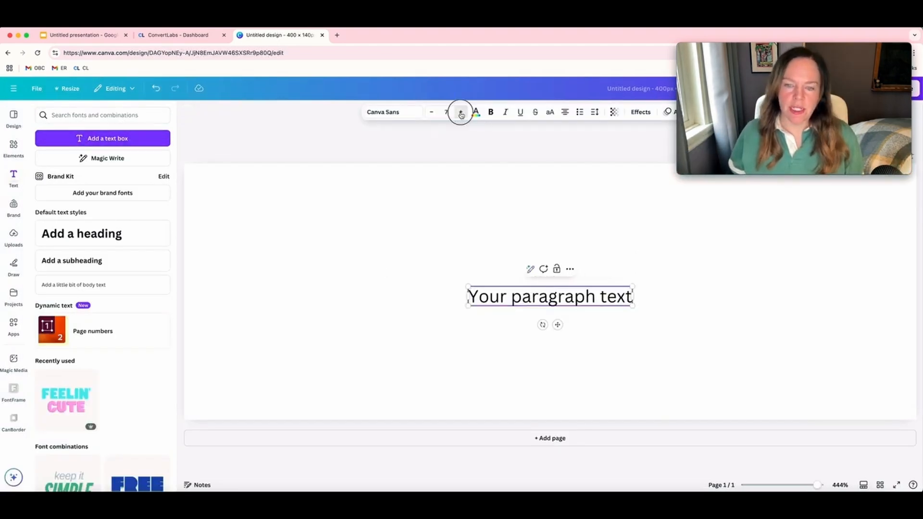
{"action": "left_click", "coordinate": [461, 113]}
{"action": "left_click", "coordinate": [460, 113]}
{"action": "triple_click", "coordinate": [461, 112]}
{"action": "double_click", "coordinate": [461, 113]}
{"action": "triple_click", "coordinate": [461, 112]}
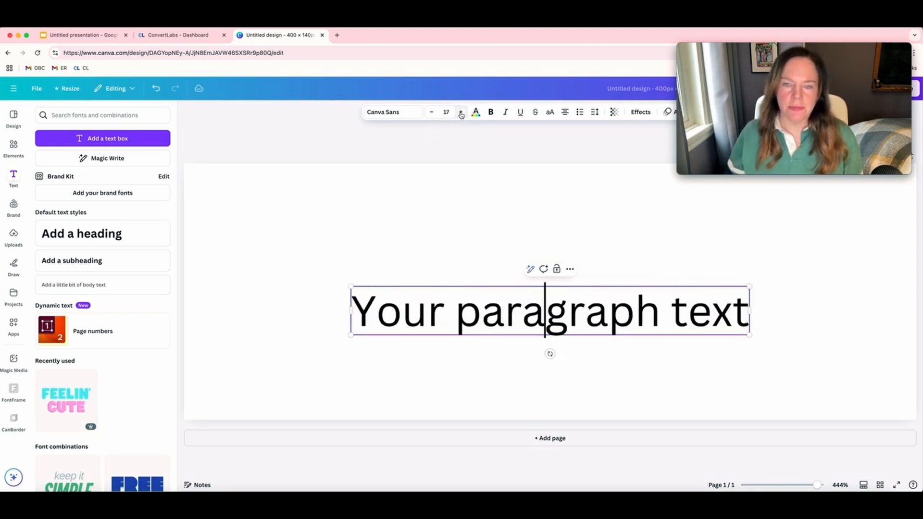
{"action": "double_click", "coordinate": [461, 112]}
{"action": "left_click_drag", "start_coordinate": [569, 324], "coordinate": [566, 302]}
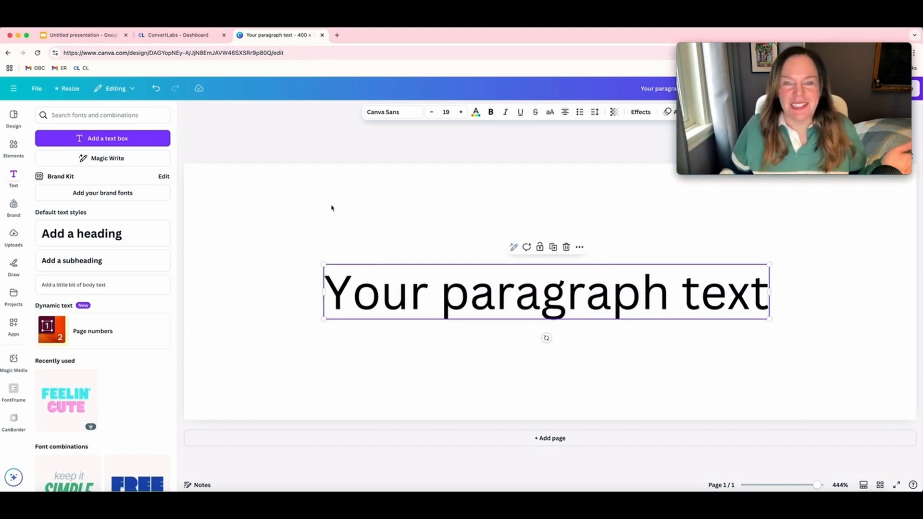
{"action": "left_click", "coordinate": [387, 112]}
{"action": "scroll", "coordinate": [128, 256], "scroll_direction": "down", "scroll_amount": 2}
{"action": "scroll", "coordinate": [129, 256], "scroll_direction": "down", "scroll_amount": 4}
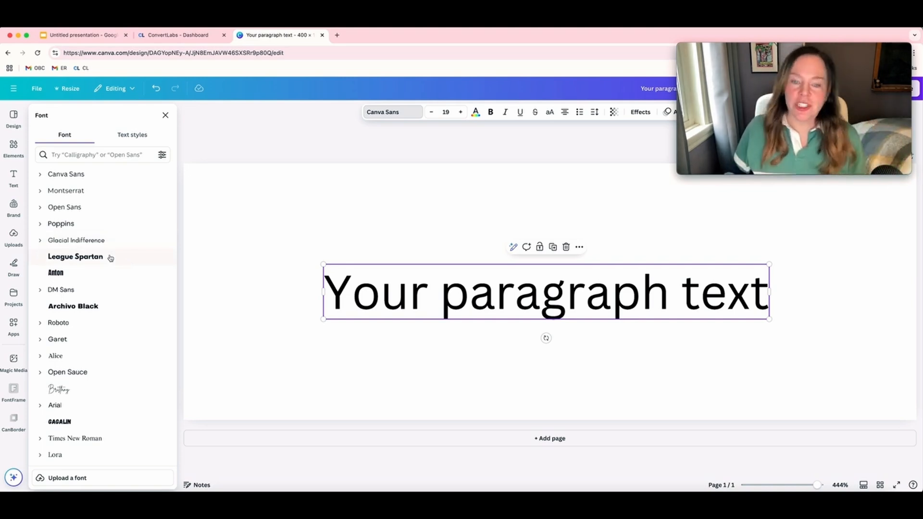
Replace the placeholder text with "Notting Hill Clean"
{"action": "double_click", "coordinate": [528, 286]}
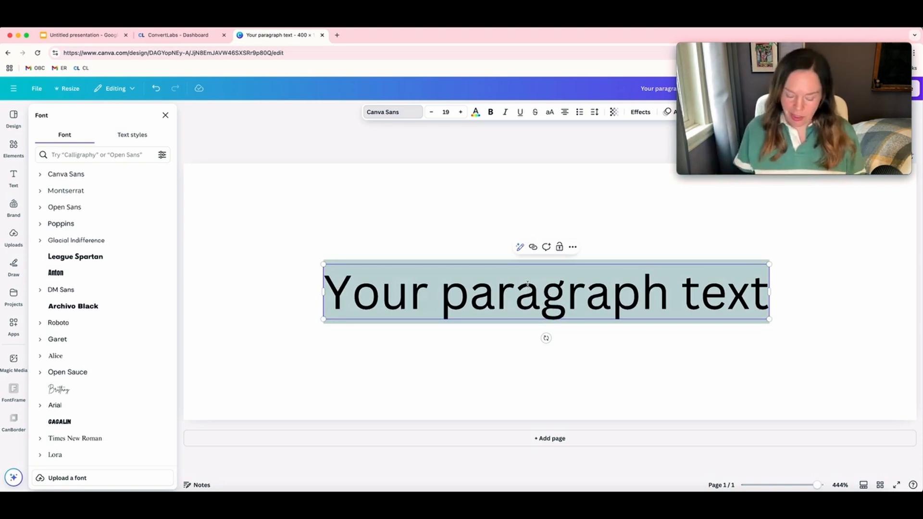
{"action": "type", "text": "N"}
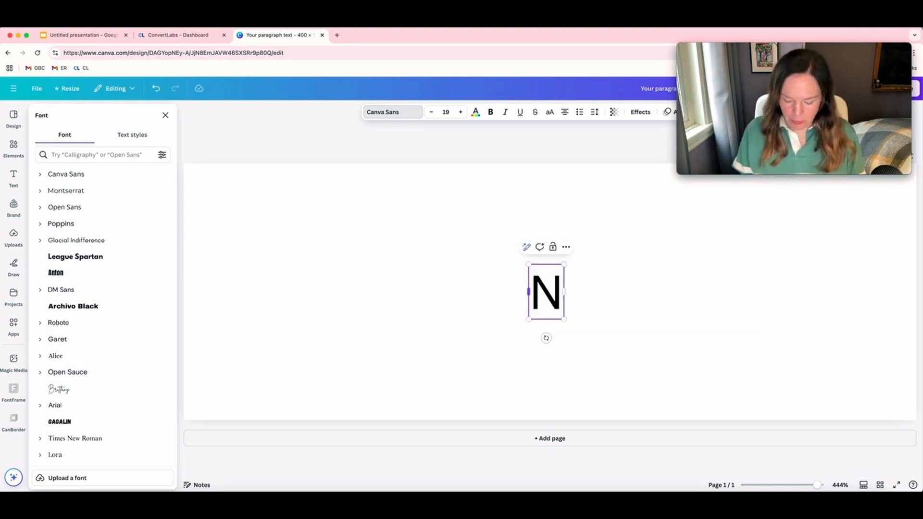
{"action": "type", "text": "otting Hil"}
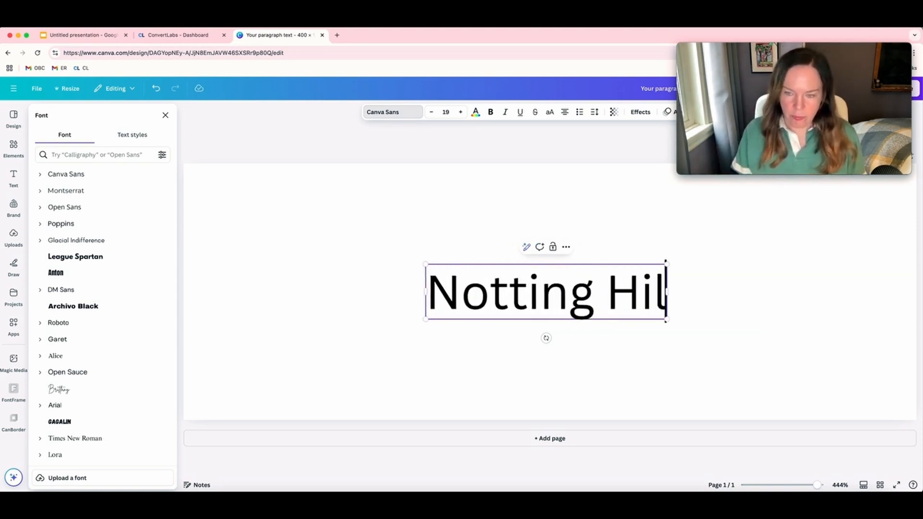
{"action": "type", "text": "l Clean"}
Enlarge the "Notting Hill Clean" text to about size 29.8 and center it on the page
{"action": "left_click_drag", "start_coordinate": [463, 298], "coordinate": [468, 296]}
{"action": "key", "text": "super+shift+period"}
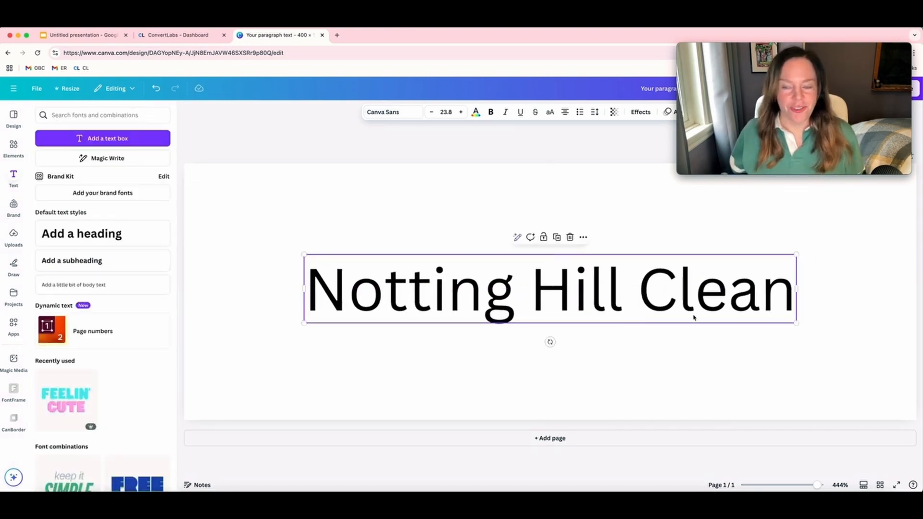
{"action": "left_click_drag", "start_coordinate": [793, 319], "coordinate": [922, 327]}
{"action": "left_click_drag", "start_coordinate": [608, 273], "coordinate": [542, 288]}
{"action": "left_click_drag", "start_coordinate": [922, 335], "coordinate": [852, 318]}
{"action": "left_click_drag", "start_coordinate": [852, 318], "coordinate": [807, 312]}
{"action": "left_click_drag", "start_coordinate": [492, 272], "coordinate": [543, 288]}
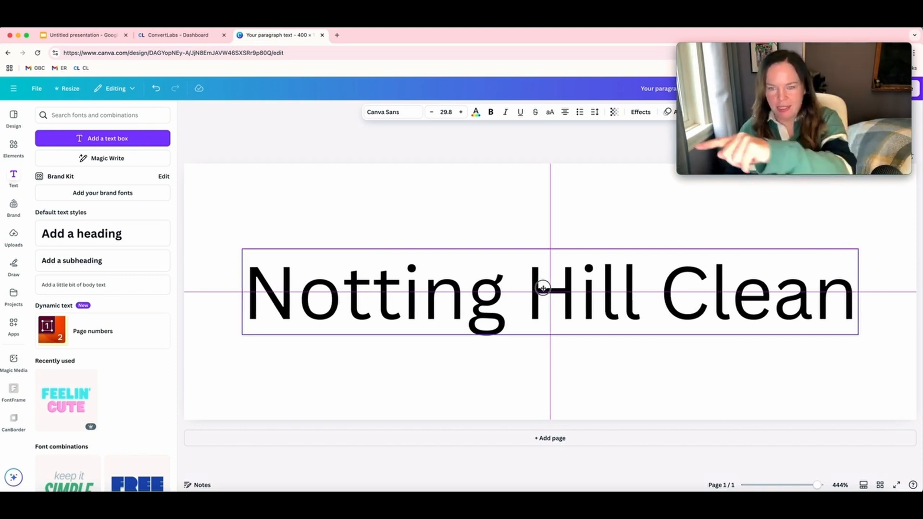
{"action": "left_click_drag", "start_coordinate": [543, 288], "coordinate": [543, 289]}
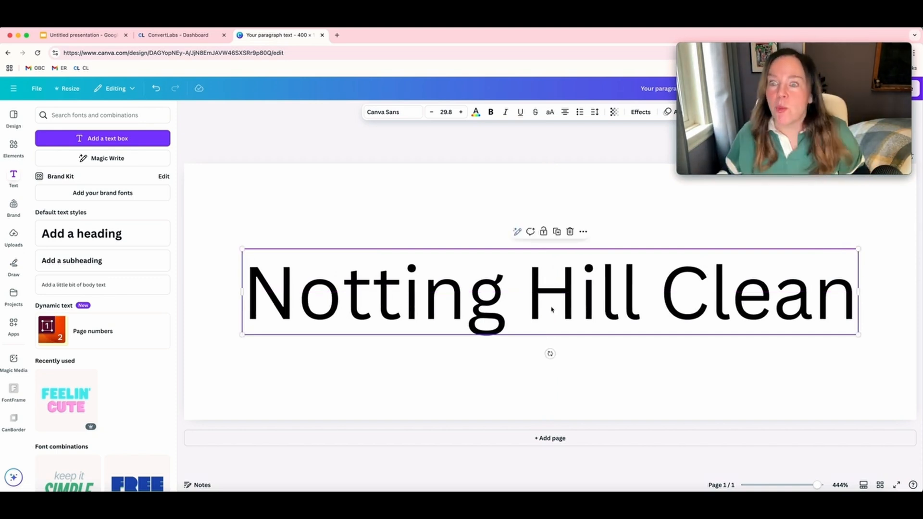
Try League Spartan, Anton, DM Sans, Roboto and Times New Roman as fonts for the "Notting Hill Clean" text
{"action": "left_click", "coordinate": [387, 114]}
{"action": "scroll", "coordinate": [95, 304], "scroll_direction": "down", "scroll_amount": 5}
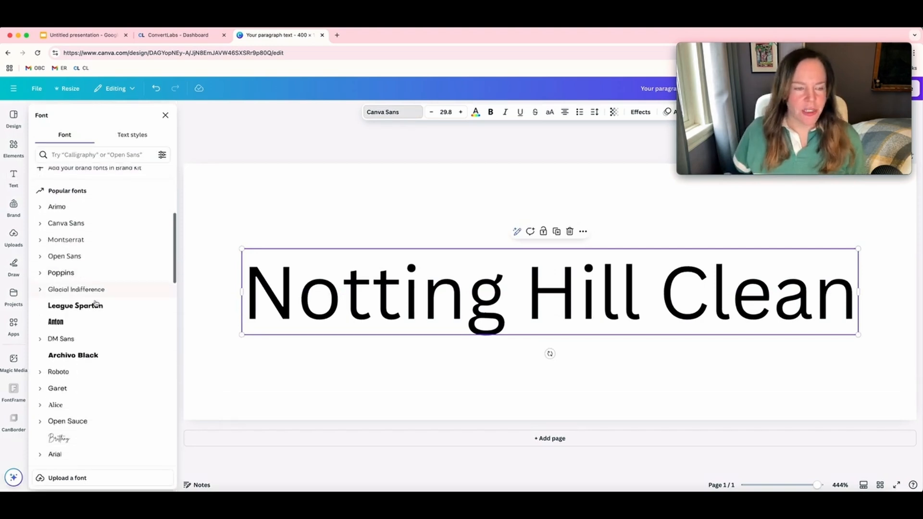
{"action": "left_click", "coordinate": [93, 290]}
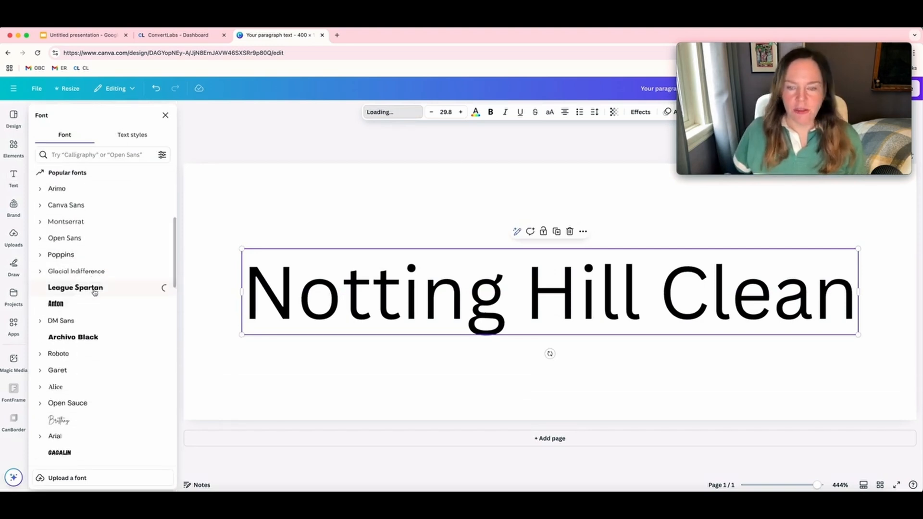
{"action": "left_click", "coordinate": [56, 305]}
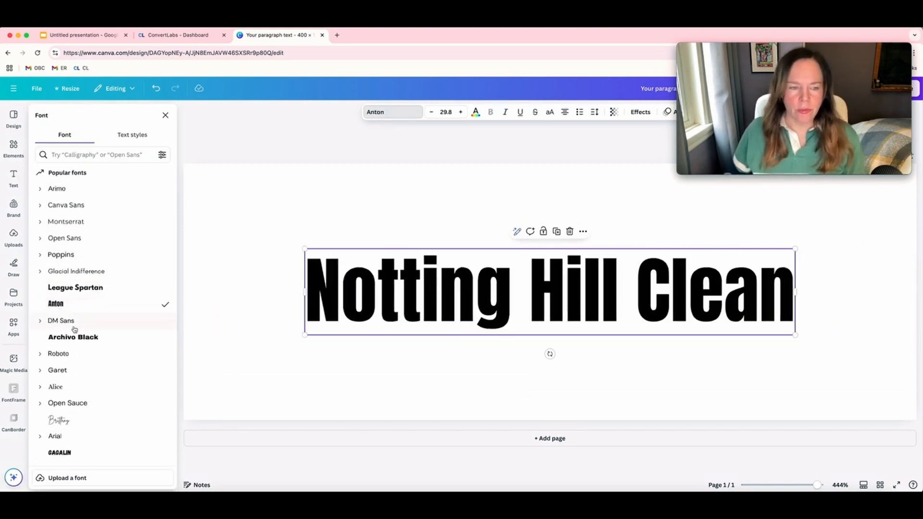
{"action": "left_click", "coordinate": [65, 320]}
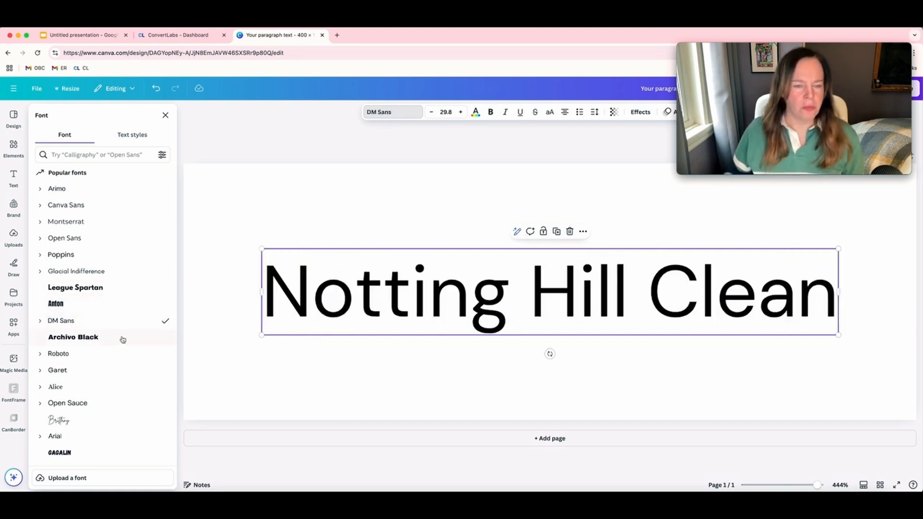
{"action": "scroll", "coordinate": [101, 348], "scroll_direction": "down", "scroll_amount": 1}
{"action": "scroll", "coordinate": [101, 348], "scroll_direction": "down", "scroll_amount": 2}
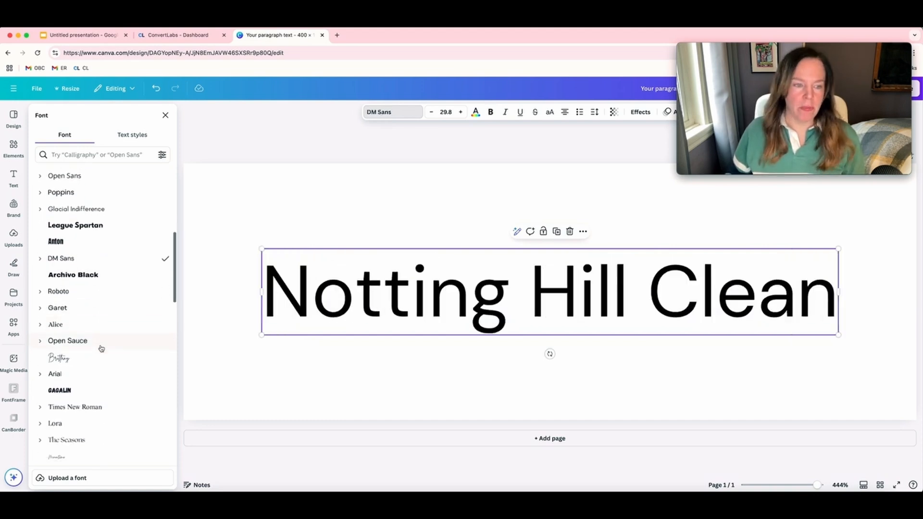
{"action": "left_click", "coordinate": [81, 291]}
{"action": "scroll", "coordinate": [128, 331], "scroll_direction": "down", "scroll_amount": 5}
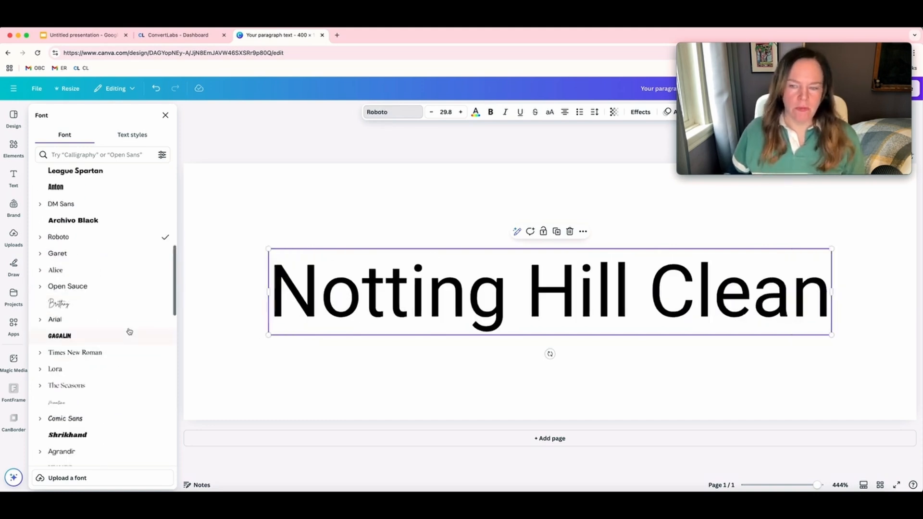
{"action": "left_click", "coordinate": [91, 270]}
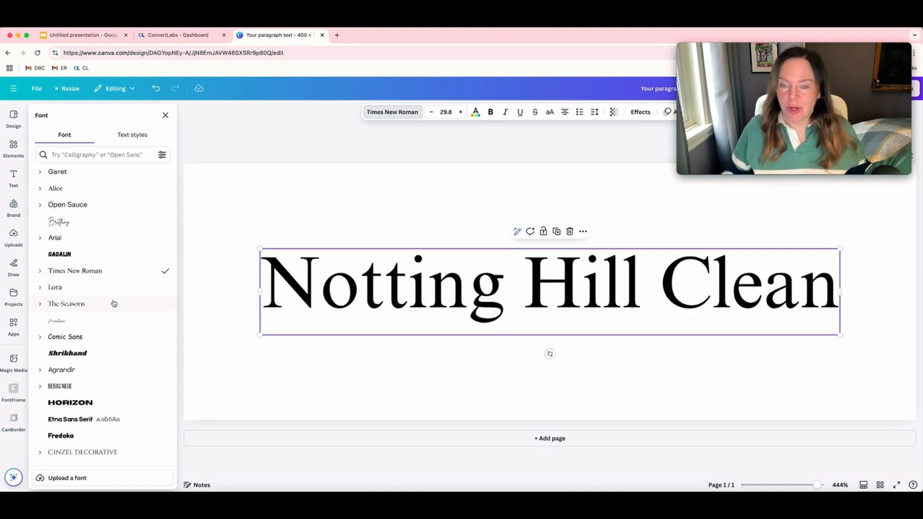
Apply the Playfair Display font to the text and enlarge it slightly to about size 30.2
{"action": "scroll", "coordinate": [114, 306], "scroll_direction": "down", "scroll_amount": 10}
{"action": "left_click", "coordinate": [81, 291]}
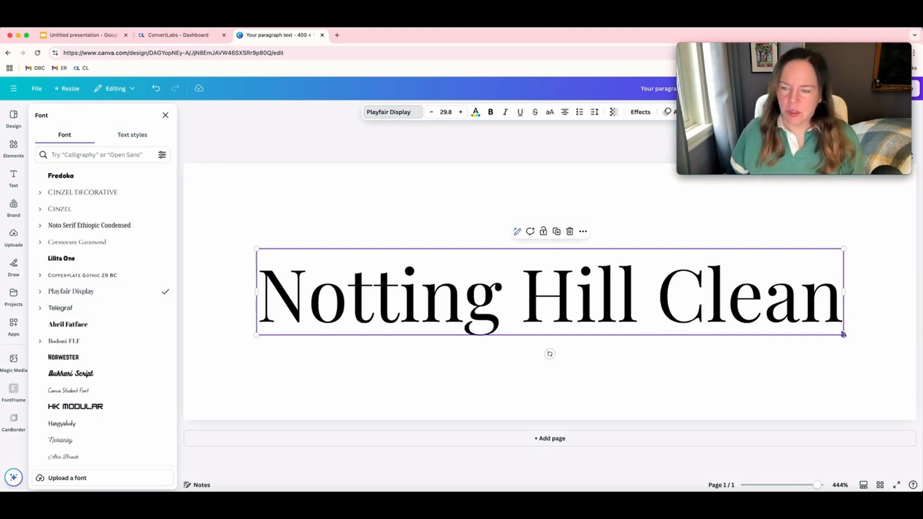
{"action": "mouse_move", "coordinate": [844, 334]}
{"action": "left_mouse_down"}
{"action": "mouse_move", "coordinate": [910, 347]}
{"action": "mouse_move", "coordinate": [852, 337]}
{"action": "left_mouse_up"}
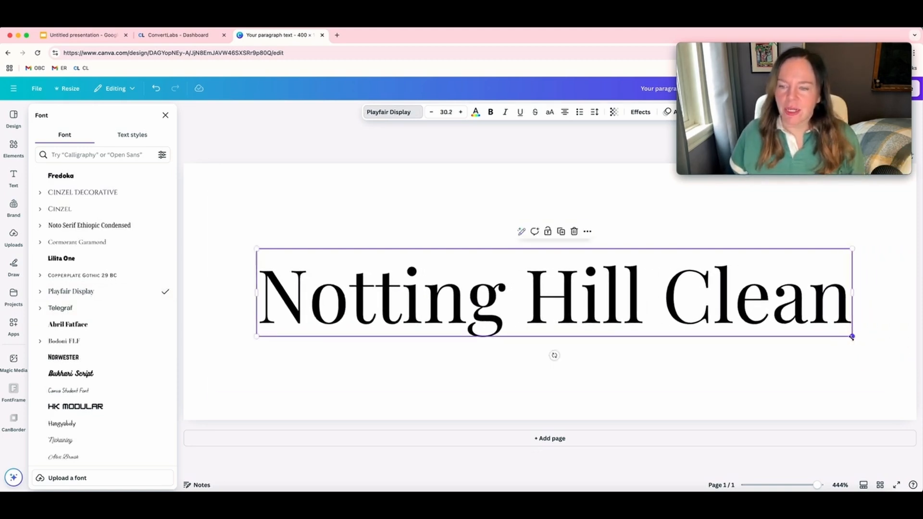
Add a period after "Clean" and scale the text to the full 400 px page width at size 36, centered vertically
{"action": "left_click", "coordinate": [840, 310]}
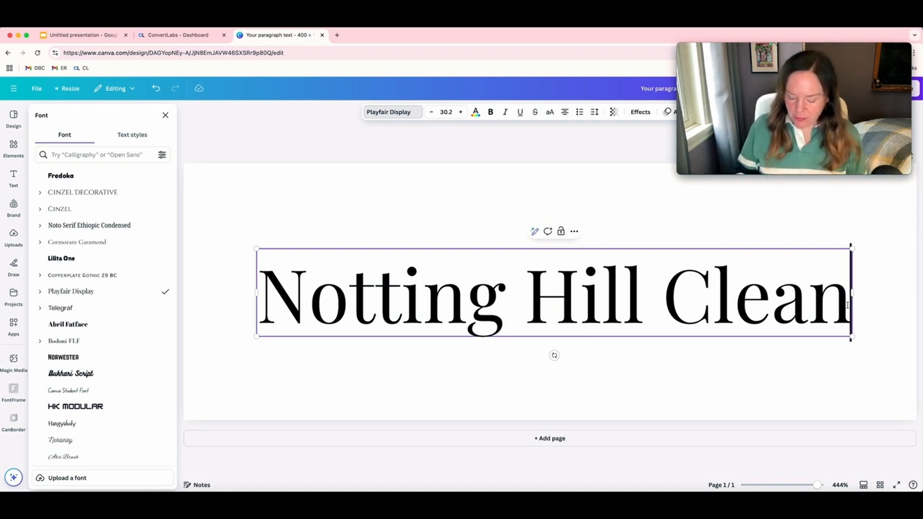
{"action": "type", "text": "."}
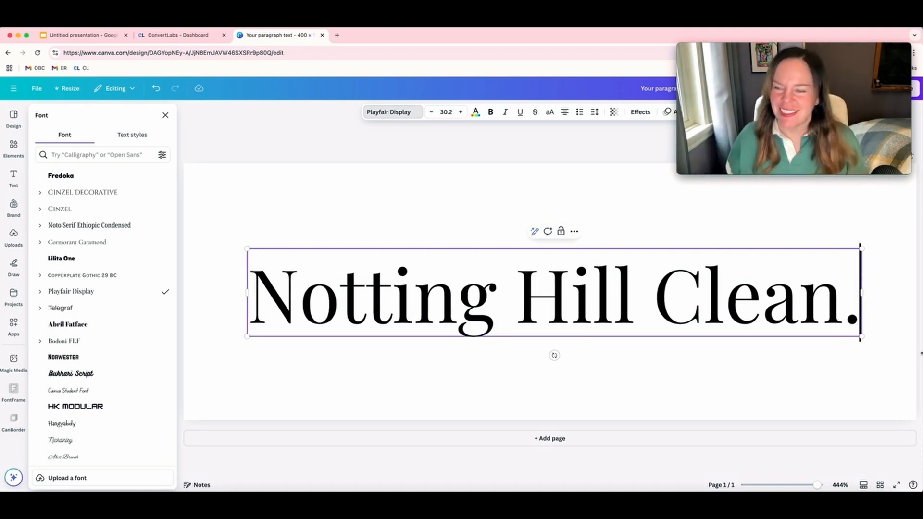
{"action": "left_click_drag", "start_coordinate": [862, 338], "coordinate": [913, 350]}
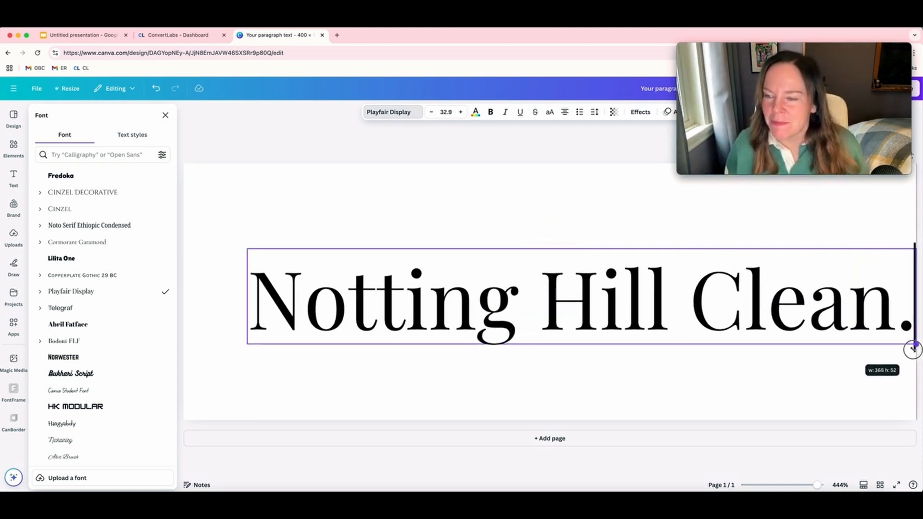
{"action": "left_click_drag", "start_coordinate": [248, 345], "coordinate": [185, 348]}
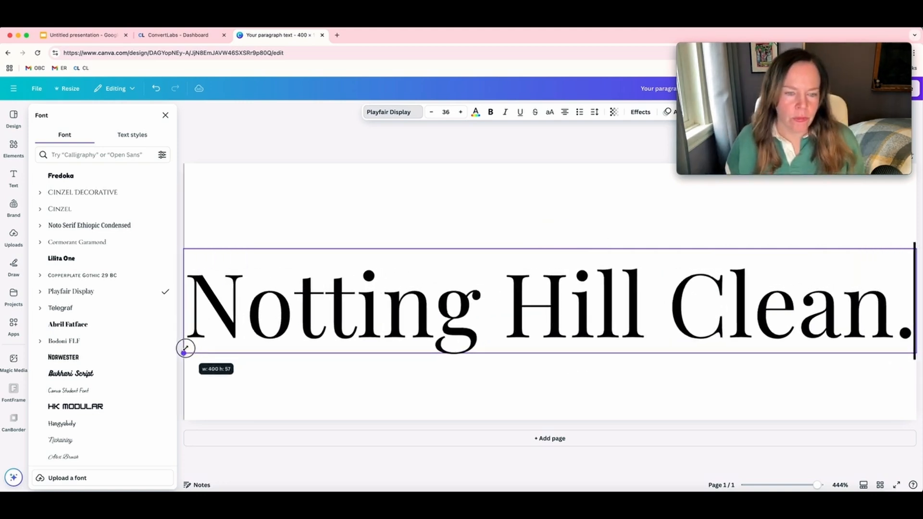
{"action": "left_click_drag", "start_coordinate": [613, 316], "coordinate": [613, 308]}
{"action": "left_click", "coordinate": [633, 376]}
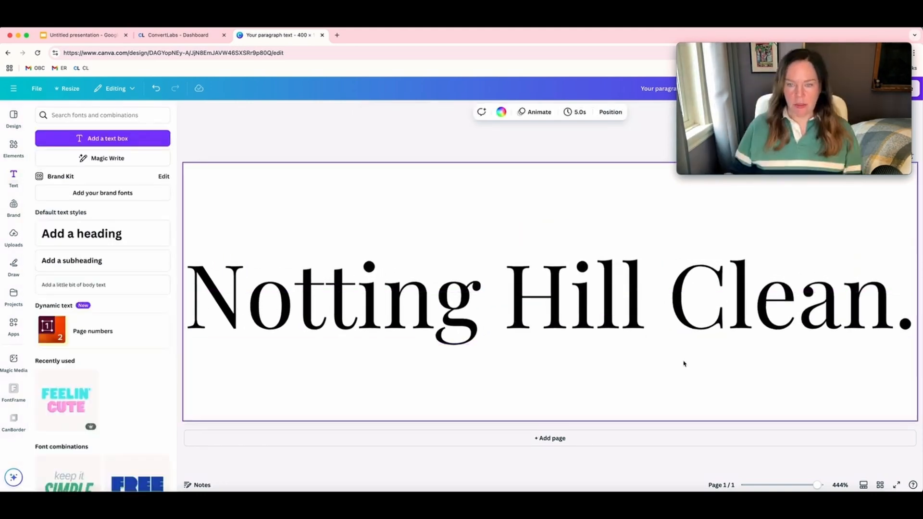
Download the logo as a PNG with a transparent background
{"action": "left_click_drag", "start_coordinate": [826, 48], "coordinate": [624, 33]}
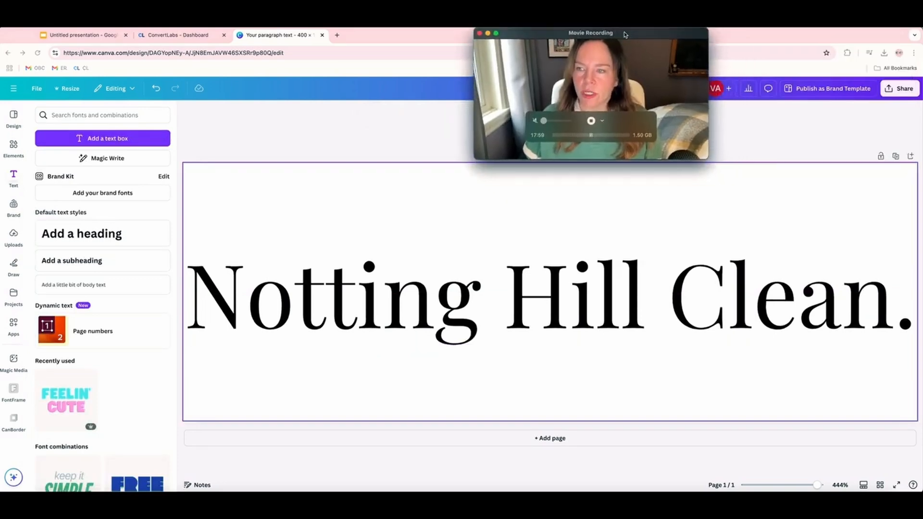
{"action": "left_click", "coordinate": [914, 87]}
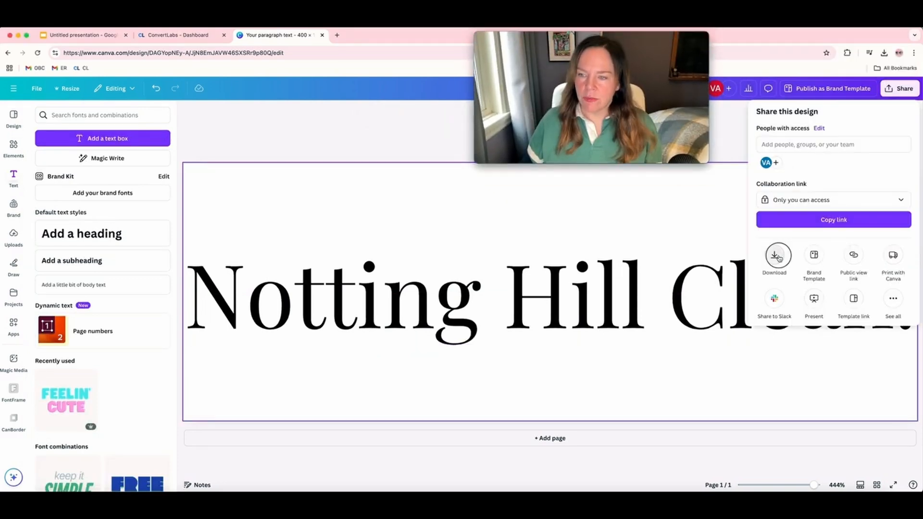
{"action": "left_click", "coordinate": [778, 257]}
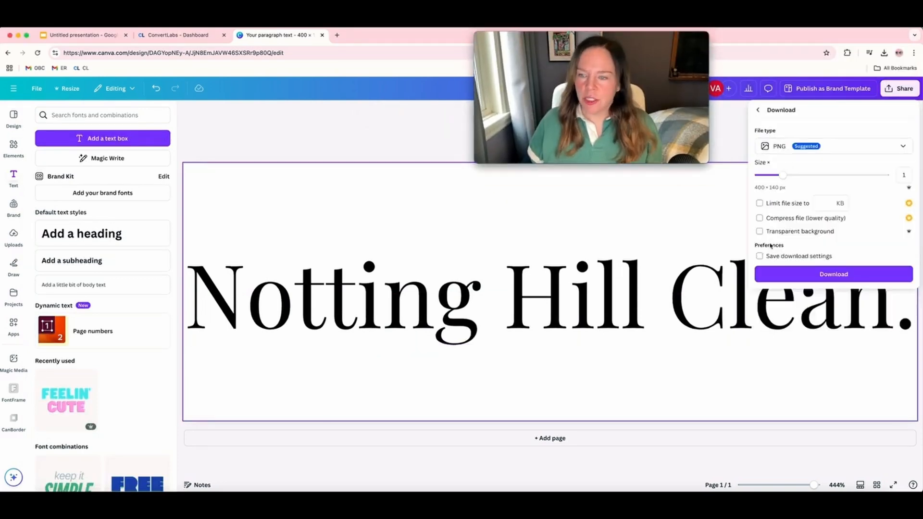
{"action": "left_click", "coordinate": [760, 231]}
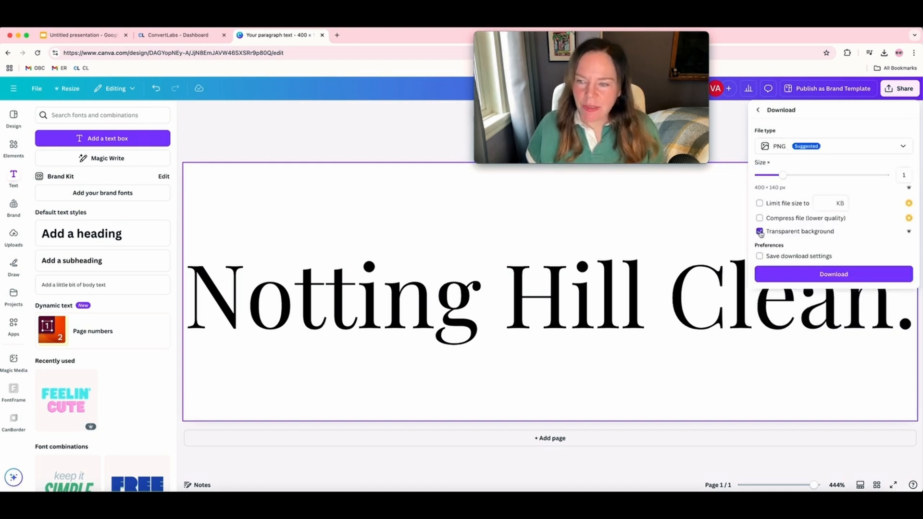
{"action": "left_click", "coordinate": [845, 274]}
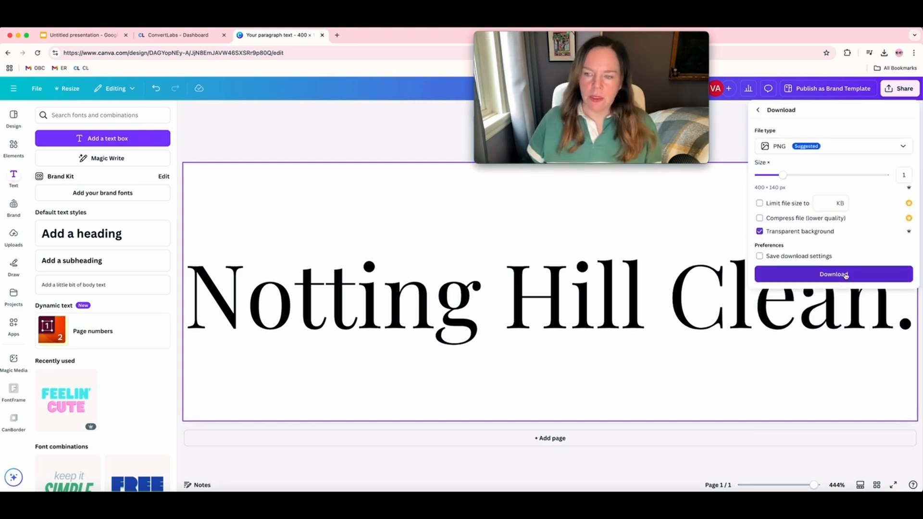
{"action": "left_click_drag", "start_coordinate": [543, 38], "coordinate": [748, 38]}
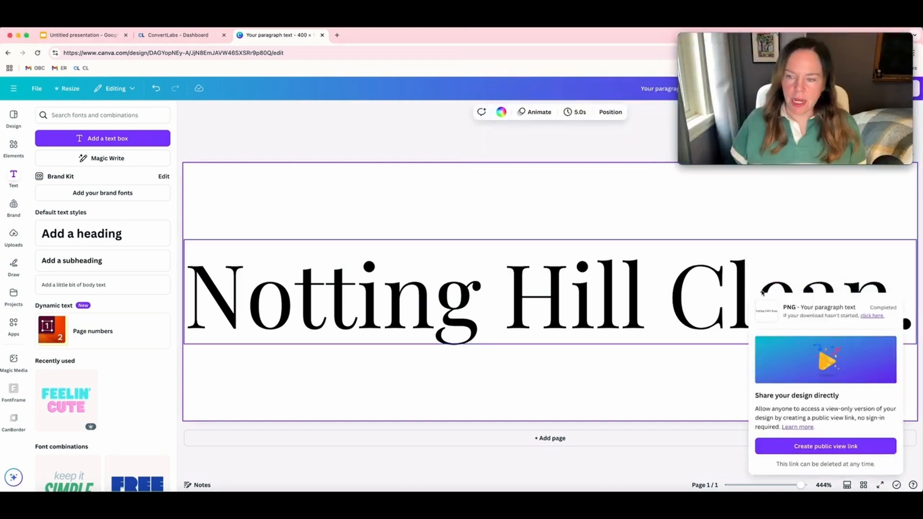
Recolor the whole "Notting Hill Clean." text white (#ffffff) and deselect it
{"action": "left_click", "coordinate": [606, 300]}
{"action": "left_click", "coordinate": [884, 289]}
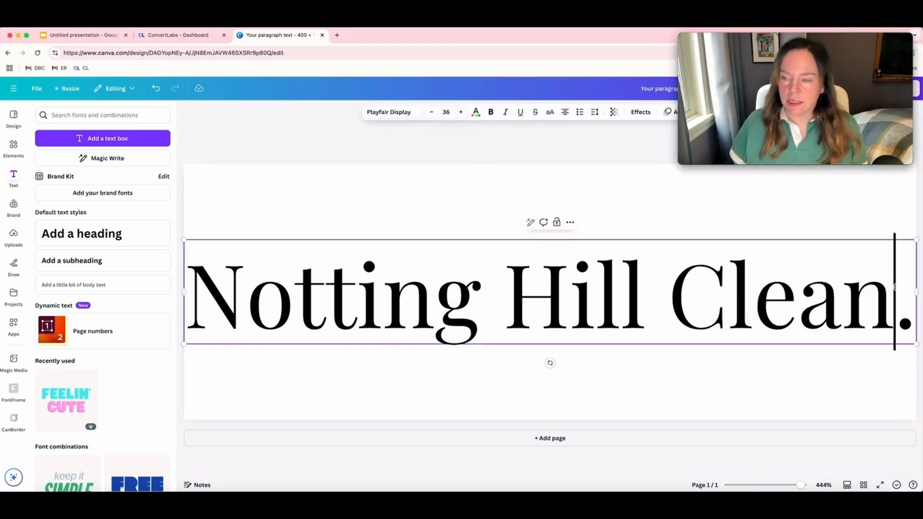
{"action": "left_click_drag", "start_coordinate": [884, 289], "coordinate": [185, 276]}
{"action": "left_click", "coordinate": [476, 112]}
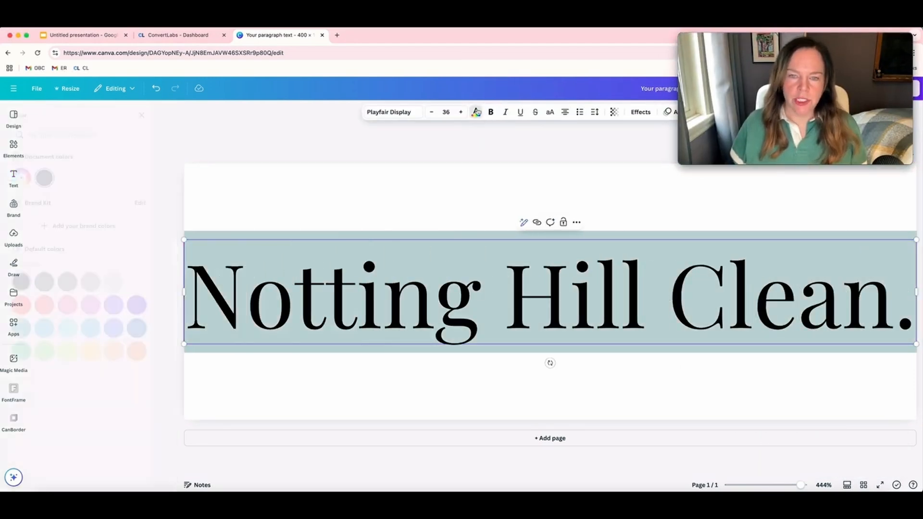
{"action": "left_click", "coordinate": [91, 178]}
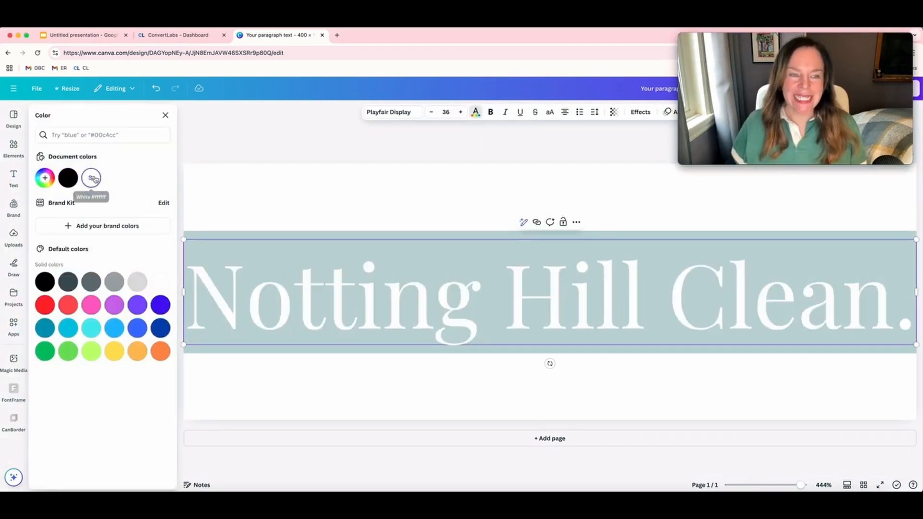
{"action": "left_click", "coordinate": [485, 194]}
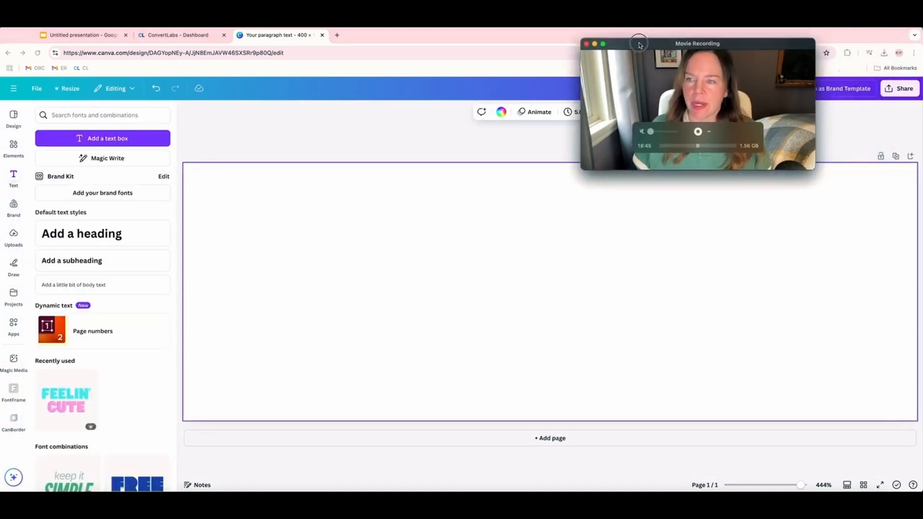
Download the white version of the logo as a PNG with a transparent background
{"action": "left_click", "coordinate": [899, 89]}
{"action": "left_click", "coordinate": [774, 257]}
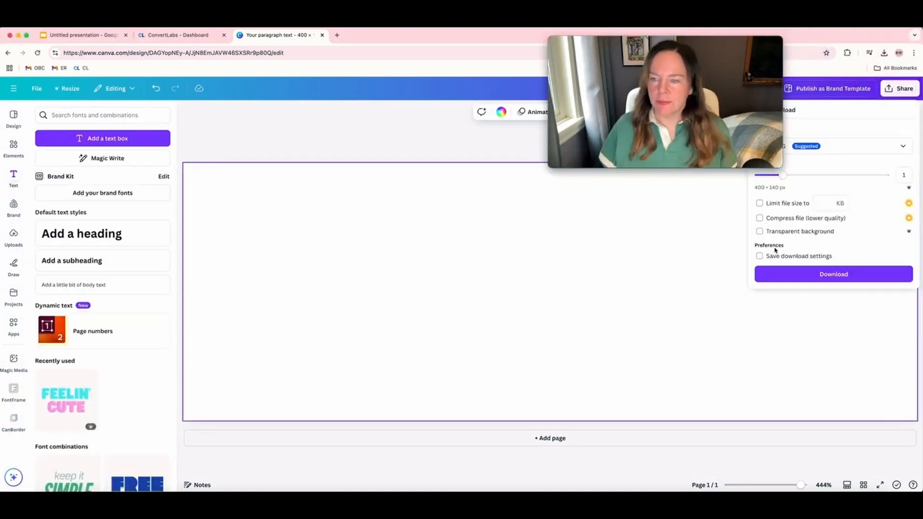
{"action": "left_click", "coordinate": [760, 233]}
{"action": "left_click", "coordinate": [833, 272]}
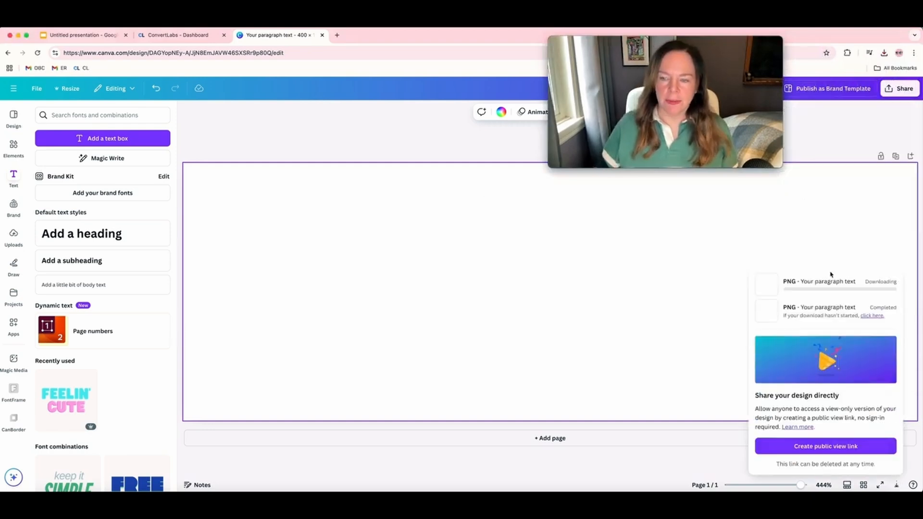
{"action": "left_click", "coordinate": [831, 274]}
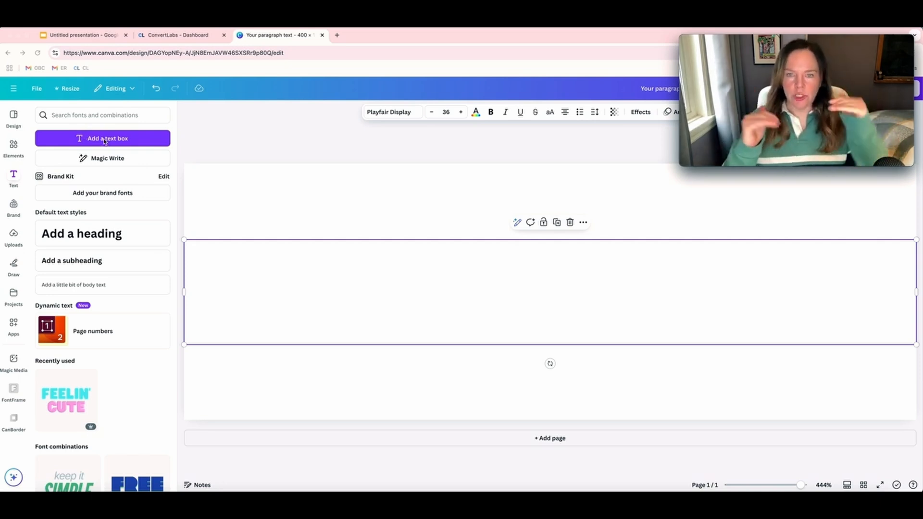
Create a new custom-size design measuring 600 × 600 px
{"action": "left_click", "coordinate": [37, 89]}
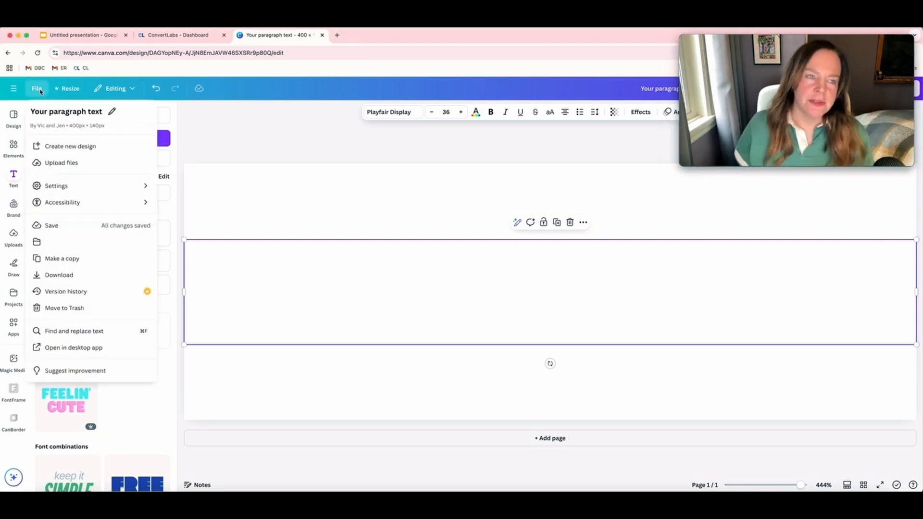
{"action": "left_click", "coordinate": [55, 152]}
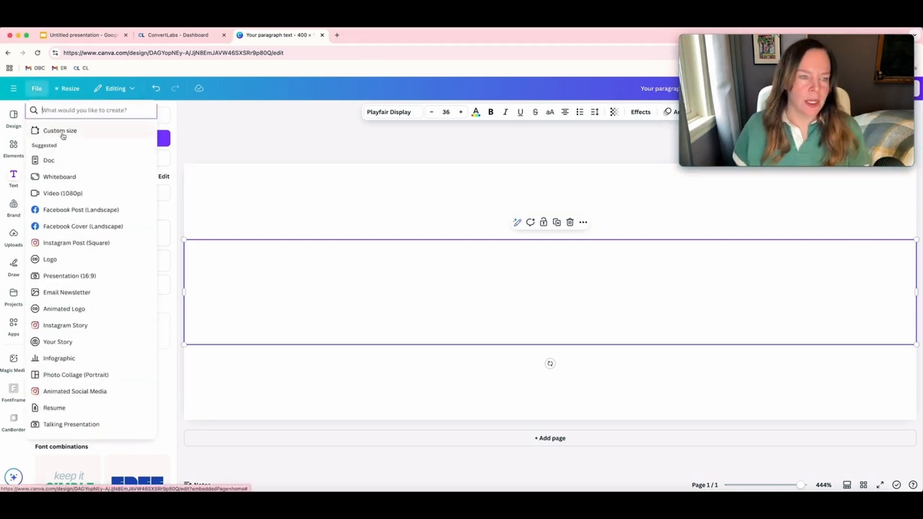
{"action": "left_click", "coordinate": [60, 129]}
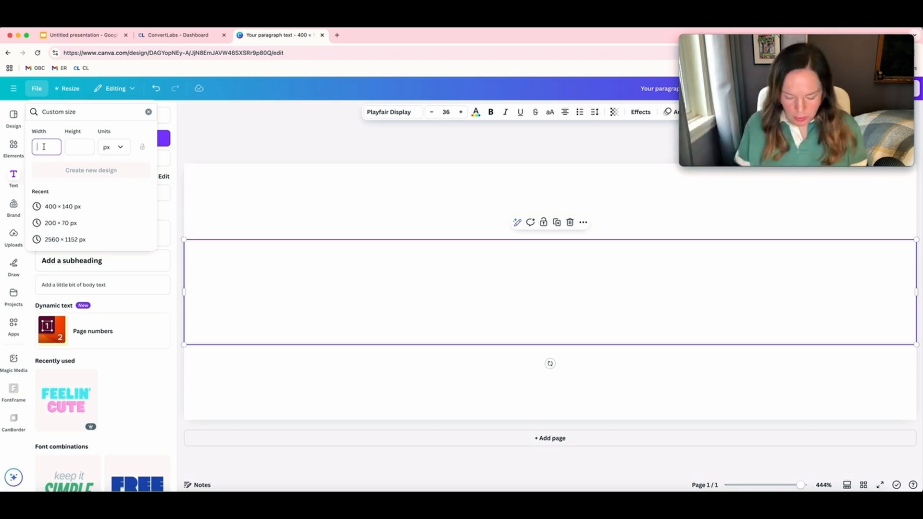
{"action": "type", "text": "600"}
{"action": "key", "text": "Tab"}
{"action": "type", "text": "600"}
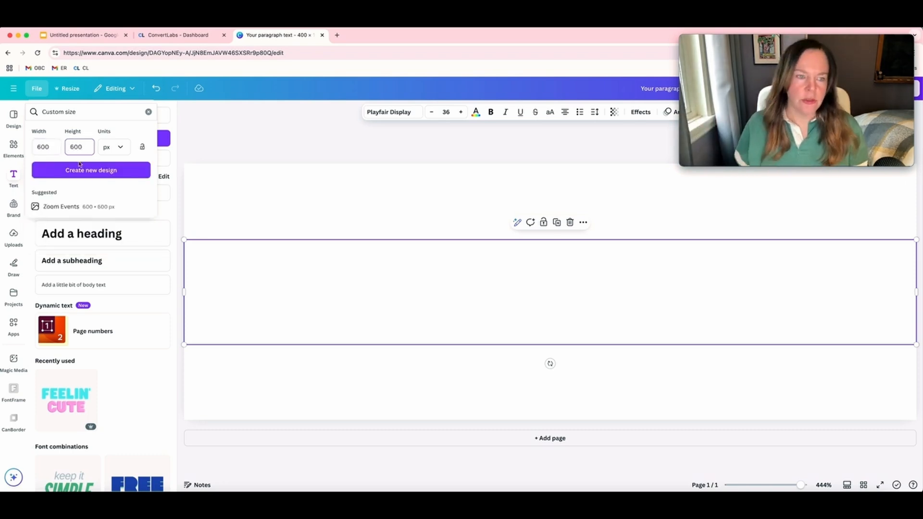
{"action": "left_click", "coordinate": [87, 170]}
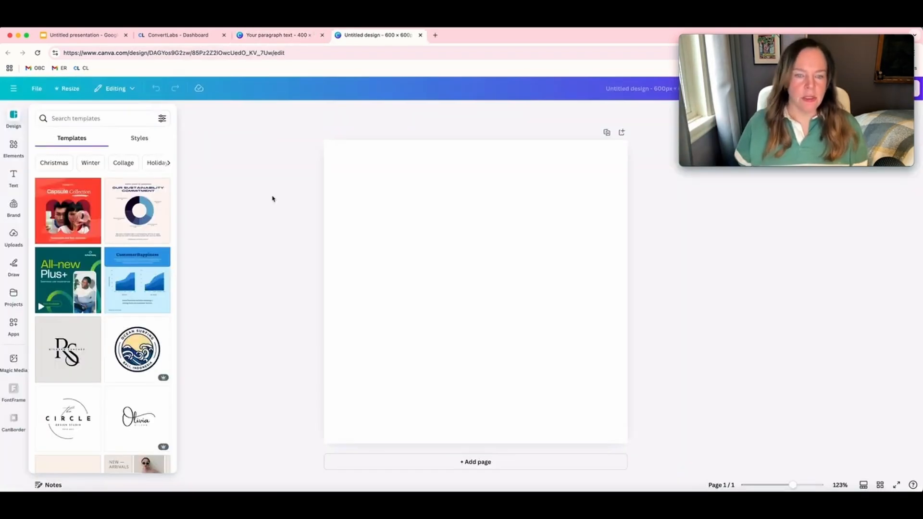
Add a text box to the square page, set its font to Playfair Display and enlarge it to about size 31.3
{"action": "left_click", "coordinate": [13, 176]}
{"action": "left_click", "coordinate": [90, 139]}
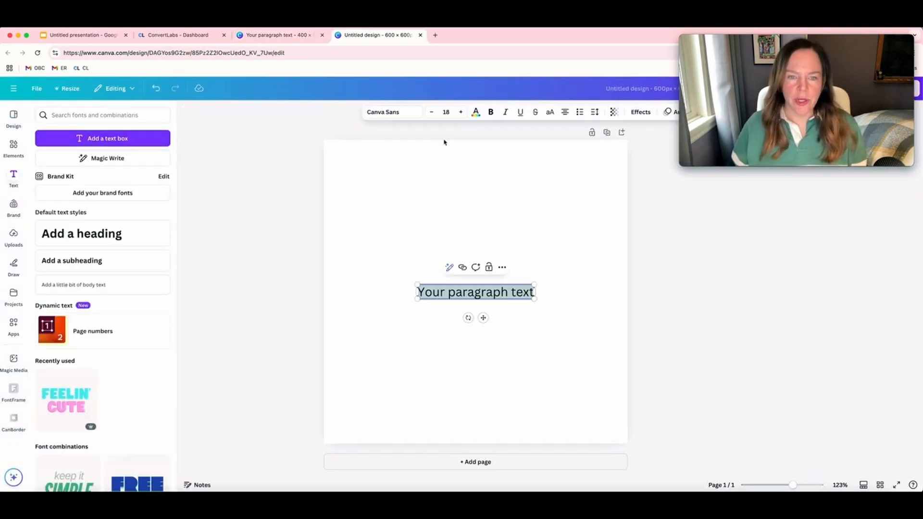
{"action": "left_click", "coordinate": [403, 112]}
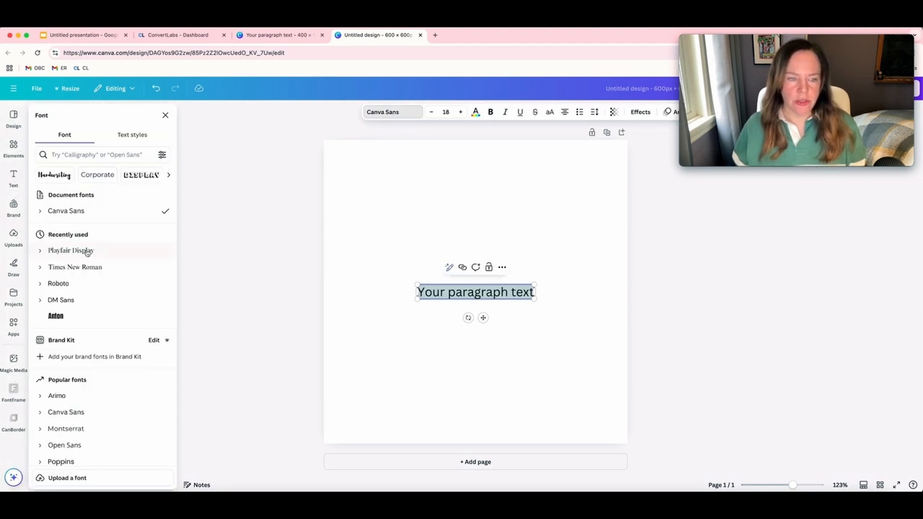
{"action": "left_click", "coordinate": [87, 251]}
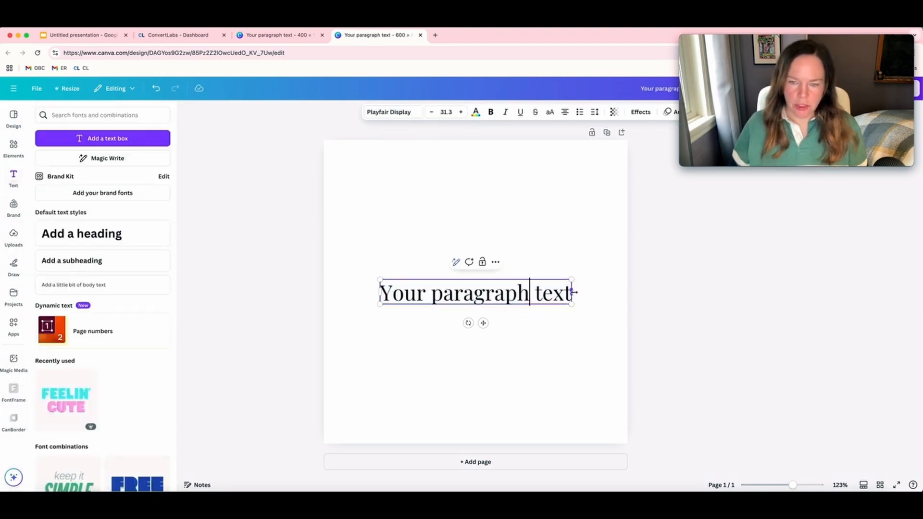
Replace the placeholder text with "Notting", "Hill" and "Clean" on three separate lines
{"action": "left_click", "coordinate": [566, 292]}
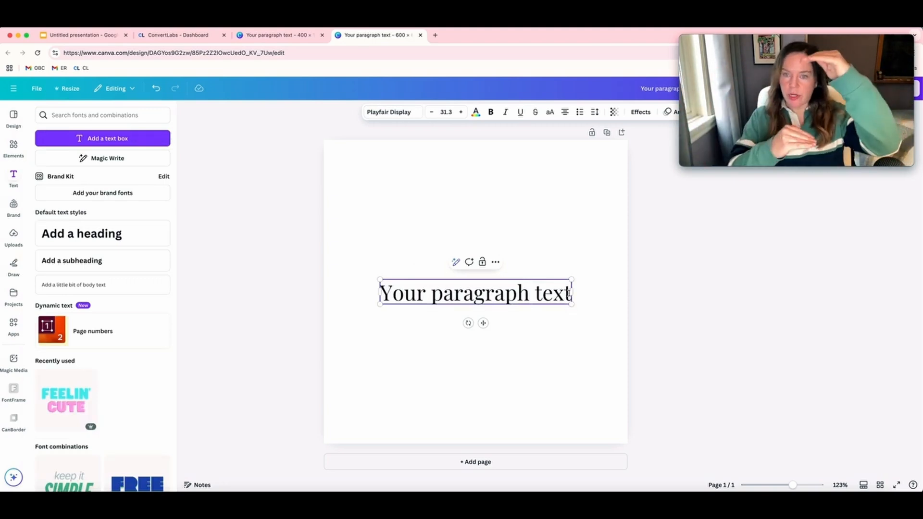
{"action": "key", "text": "super+a"}
{"action": "type", "text": "No"}
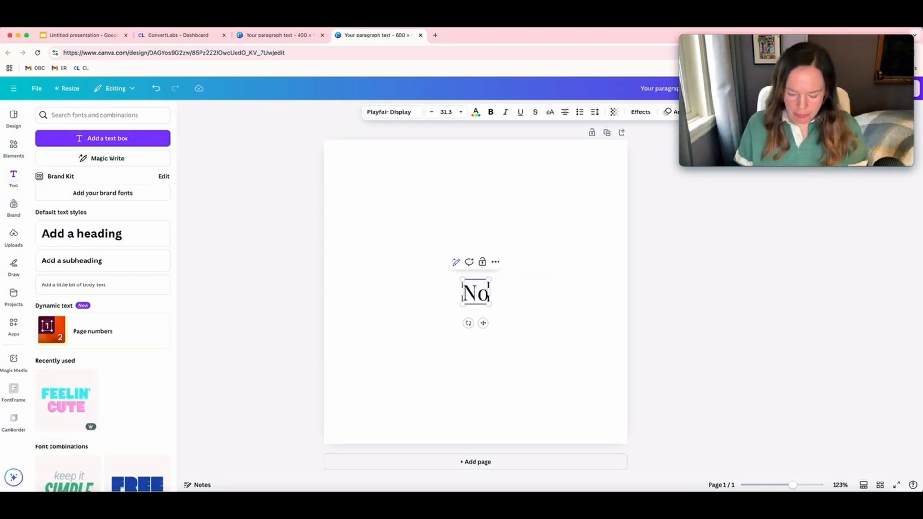
{"action": "type", "text": "tting"}
{"action": "key", "text": "Return"}
{"action": "type", "text": "Hill"}
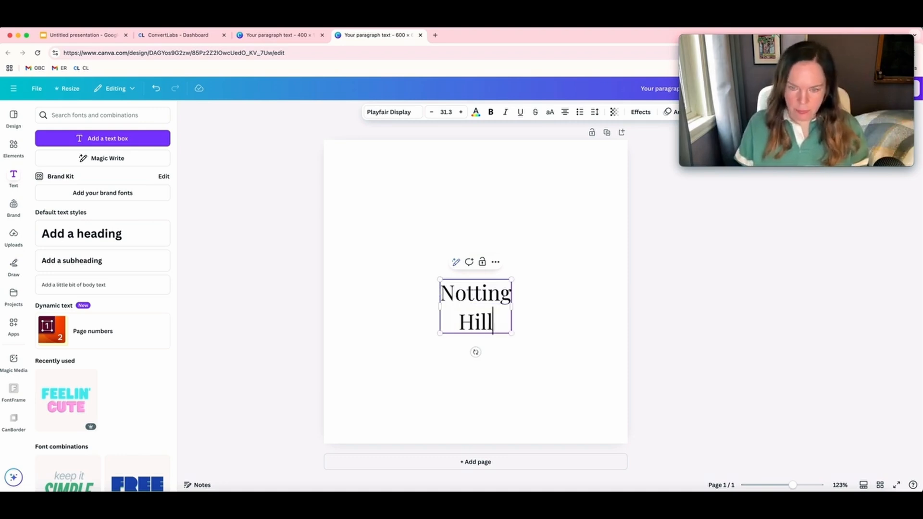
{"action": "key", "text": "Return"}
{"action": "type", "text": "Clean"}
Enlarge the three-line text to about size 67.1 and center it on the page
{"action": "left_click_drag", "start_coordinate": [511, 363], "coordinate": [578, 392]}
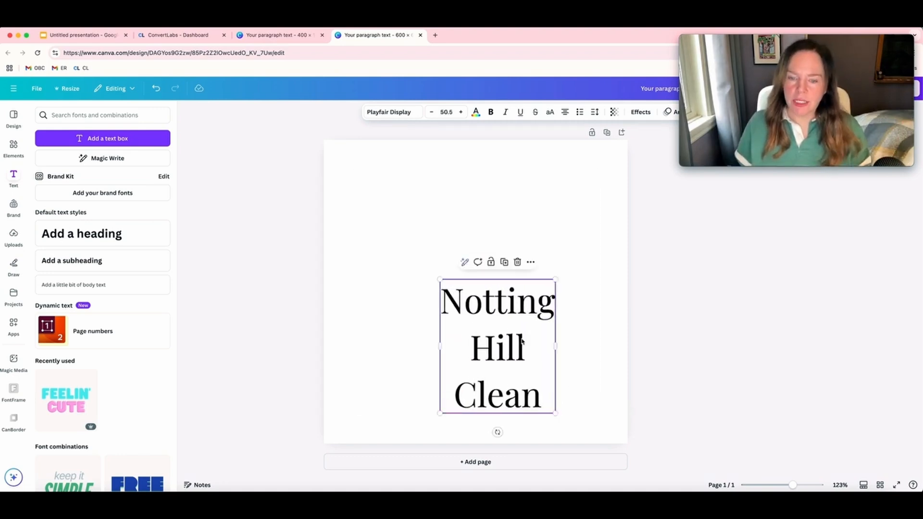
{"action": "left_click_drag", "start_coordinate": [503, 343], "coordinate": [482, 292]}
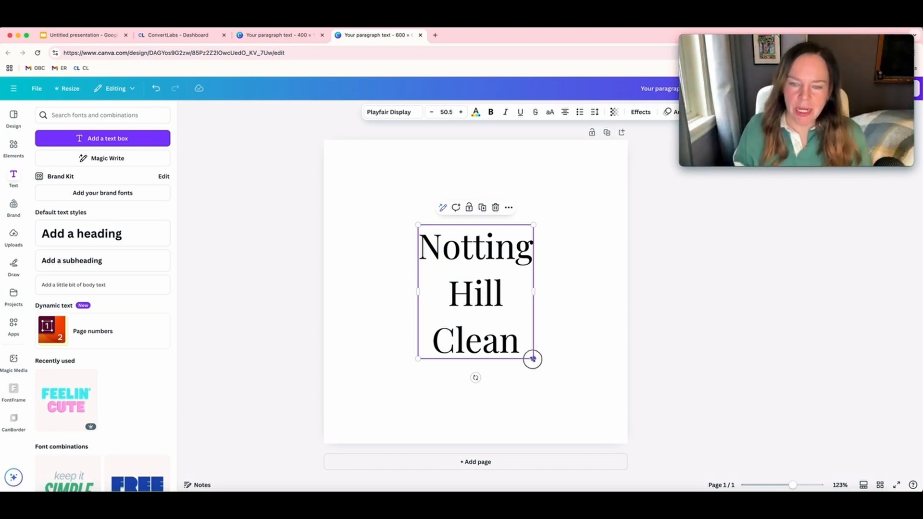
{"action": "left_click_drag", "start_coordinate": [532, 358], "coordinate": [570, 402]}
{"action": "left_click_drag", "start_coordinate": [497, 307], "coordinate": [477, 285]}
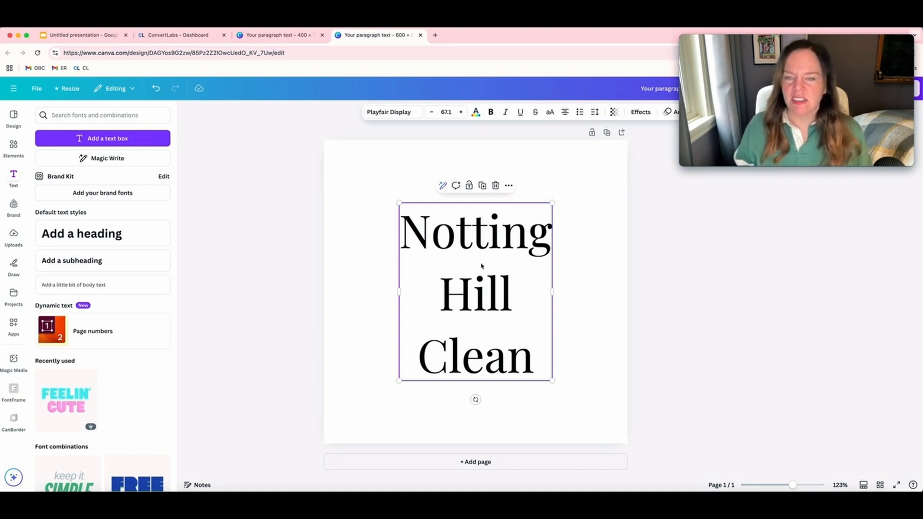
Tighten the line spacing of the three-line text to 1.02, keeping the letter spacing at 0
{"action": "left_click", "coordinate": [596, 112]}
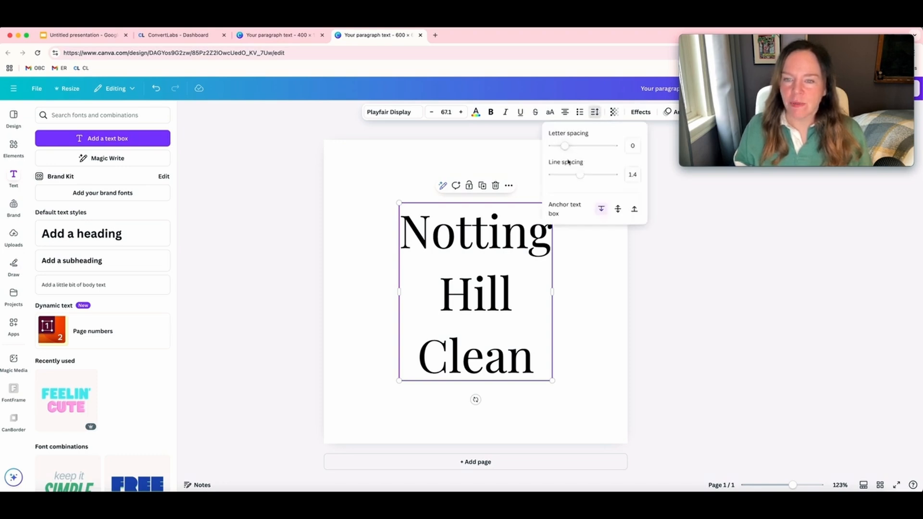
{"action": "left_click_drag", "start_coordinate": [578, 174], "coordinate": [569, 174]}
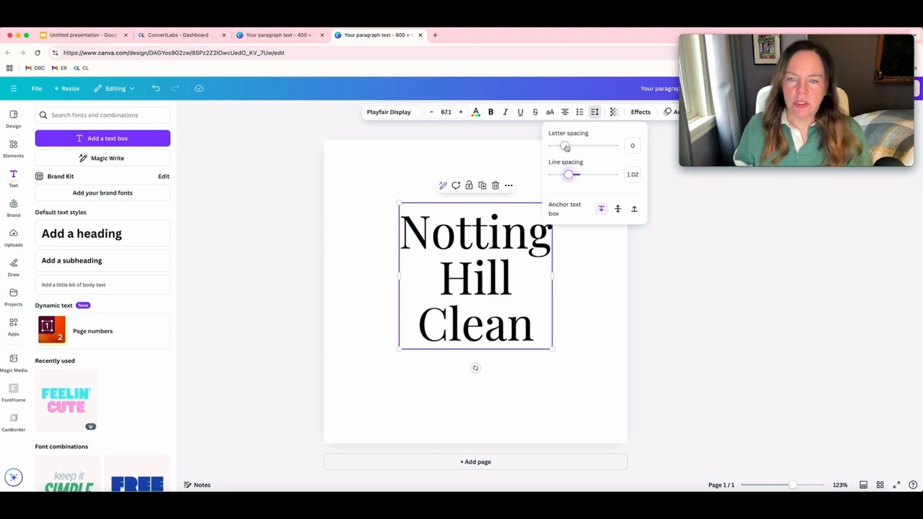
{"action": "mouse_move", "coordinate": [565, 146]}
{"action": "left_mouse_down"}
{"action": "mouse_move", "coordinate": [582, 146]}
{"action": "mouse_move", "coordinate": [557, 145]}
{"action": "mouse_move", "coordinate": [565, 146]}
{"action": "left_mouse_up"}
{"action": "left_click", "coordinate": [625, 236]}
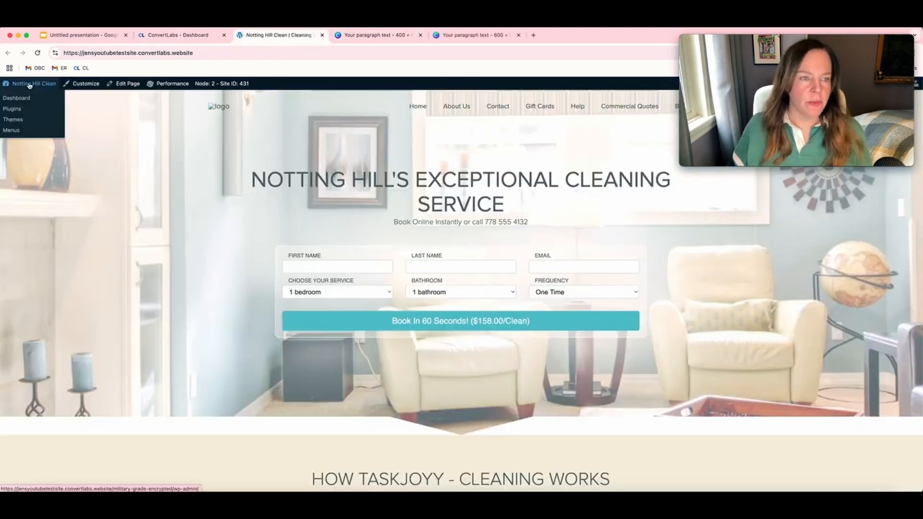
On the WordPress website, open the header customization settings and copy the hex code of the button background color
{"action": "left_click", "coordinate": [85, 84]}
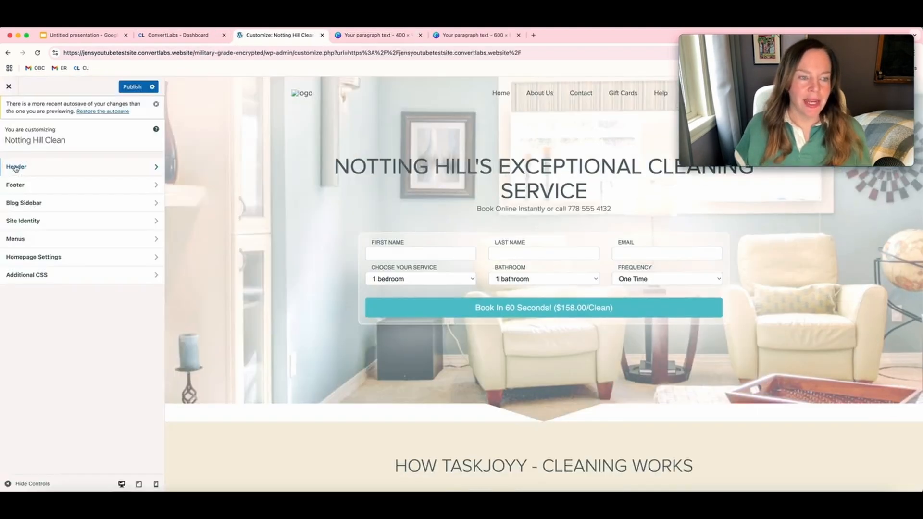
{"action": "left_click", "coordinate": [15, 167]}
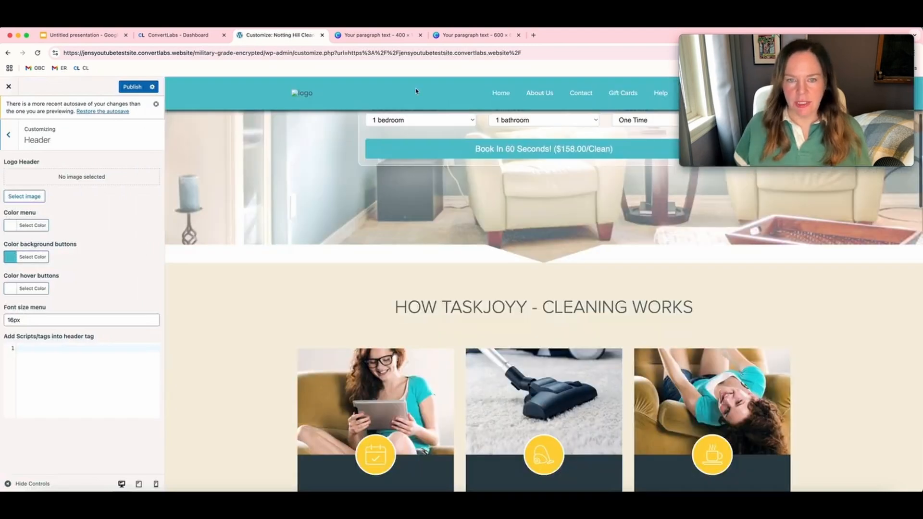
{"action": "scroll", "coordinate": [417, 91], "scroll_direction": "down", "scroll_amount": 3}
{"action": "left_click", "coordinate": [28, 257]}
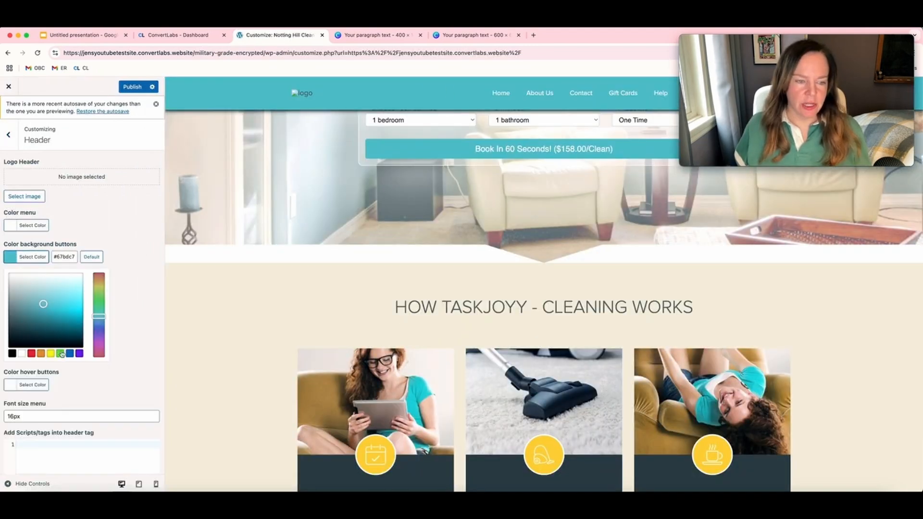
{"action": "scroll", "coordinate": [50, 380], "scroll_direction": "down", "scroll_amount": 1}
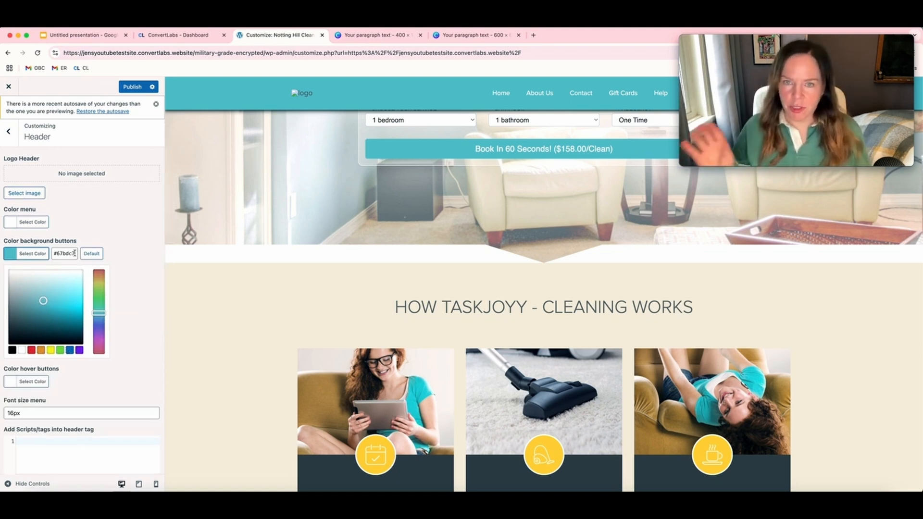
{"action": "left_click", "coordinate": [73, 254]}
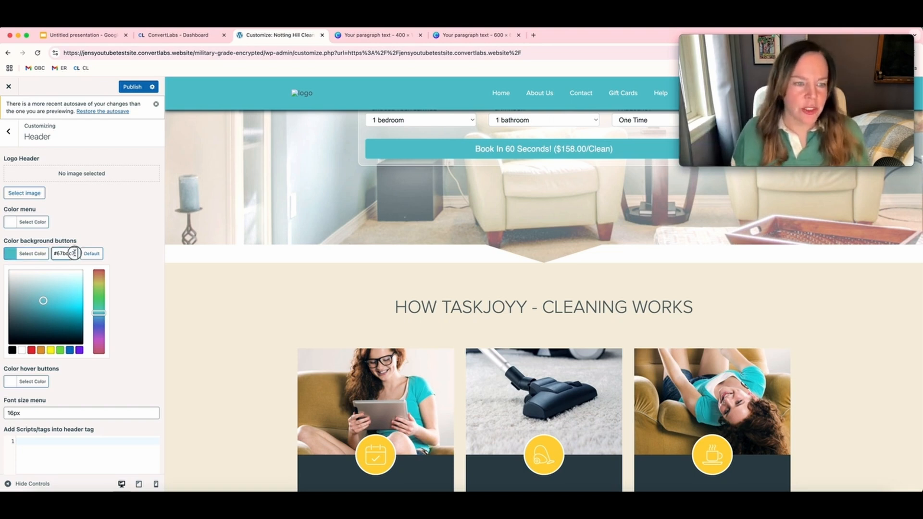
{"action": "left_click_drag", "start_coordinate": [73, 253], "coordinate": [47, 256]}
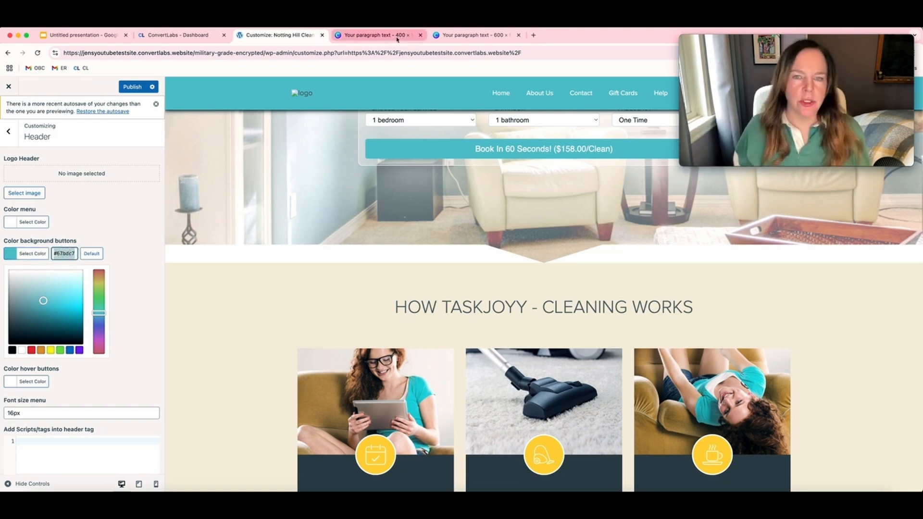
Switch to the 600 × 600 px Canva design and open the color choices for its page background
{"action": "left_click", "coordinate": [473, 35]}
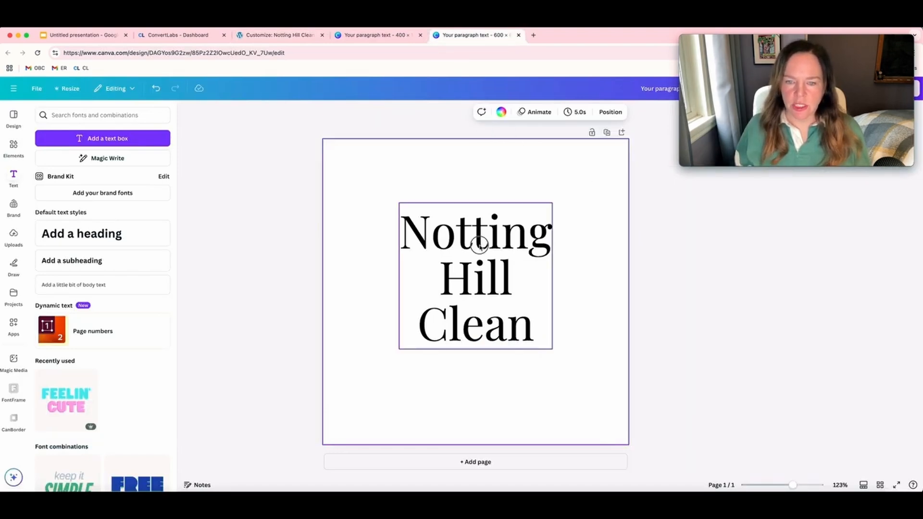
{"action": "left_click", "coordinate": [480, 247]}
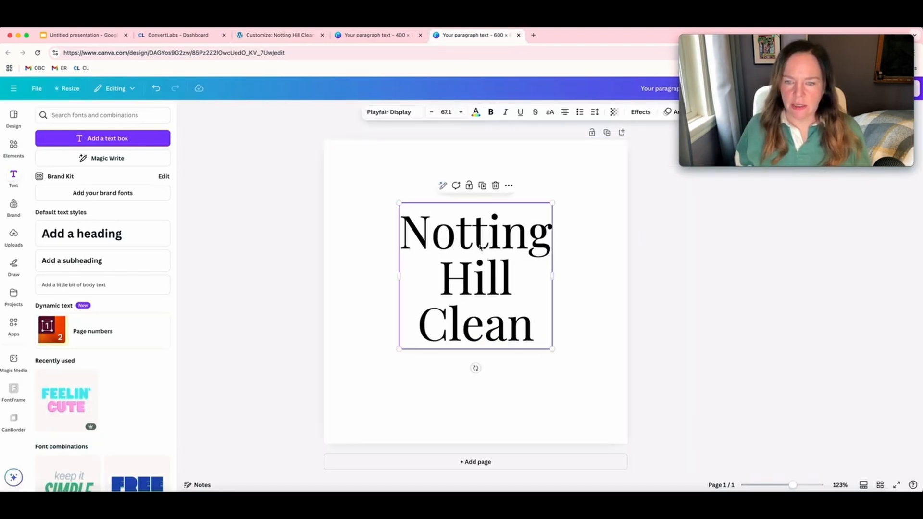
{"action": "left_click", "coordinate": [594, 170]}
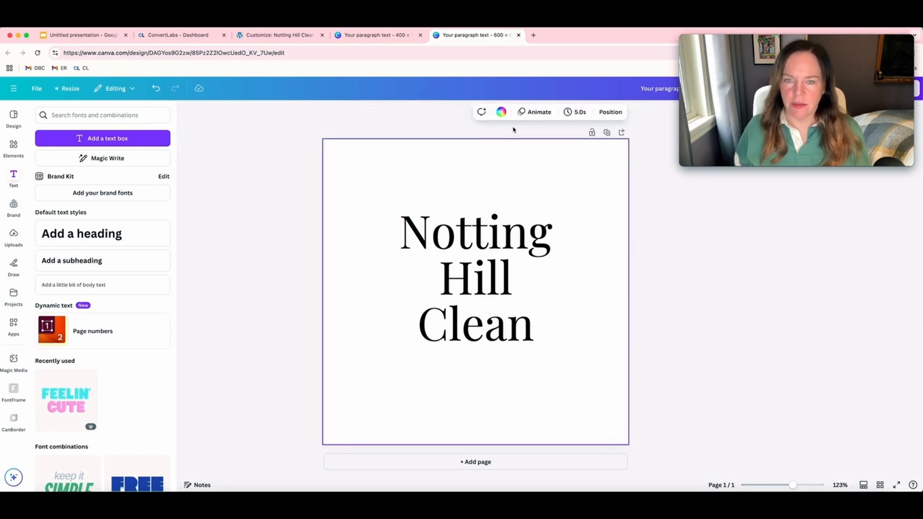
{"action": "left_click", "coordinate": [501, 112]}
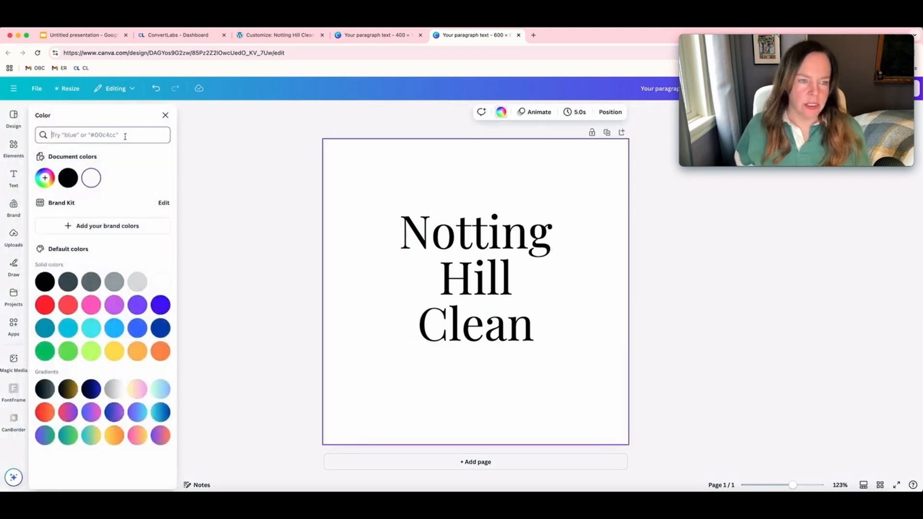
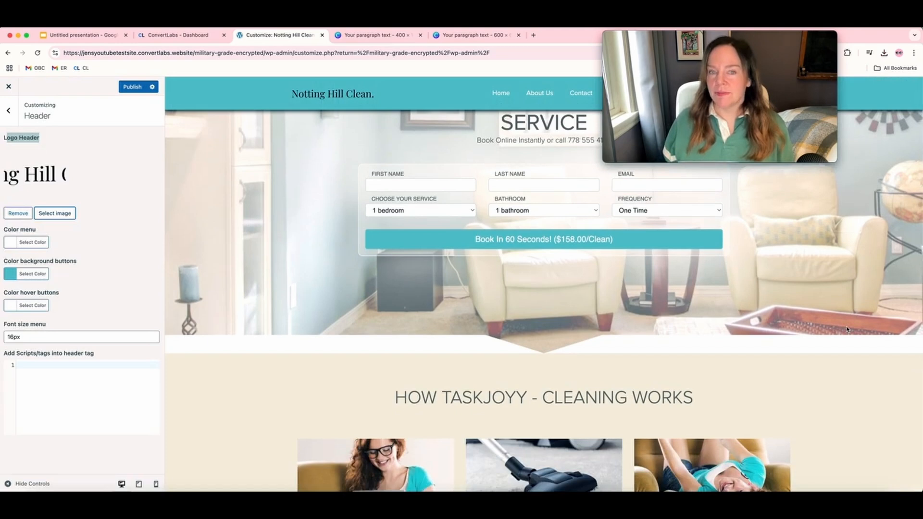
Check the "Notting Hill Clean." header logo in the website preview and publish the header changes
{"action": "scroll", "coordinate": [847, 329], "scroll_direction": "up", "scroll_amount": 2}
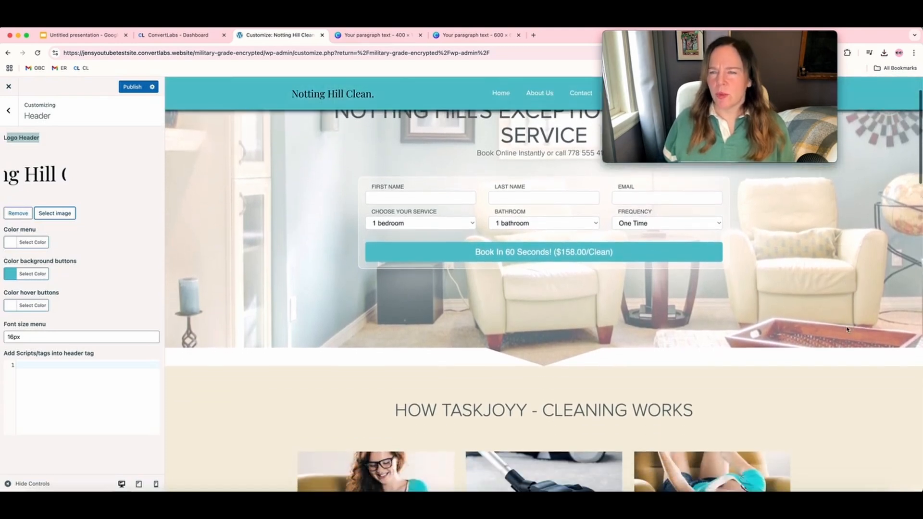
{"action": "scroll", "coordinate": [847, 329], "scroll_direction": "down", "scroll_amount": 1}
{"action": "scroll", "coordinate": [847, 329], "scroll_direction": "up", "scroll_amount": 3}
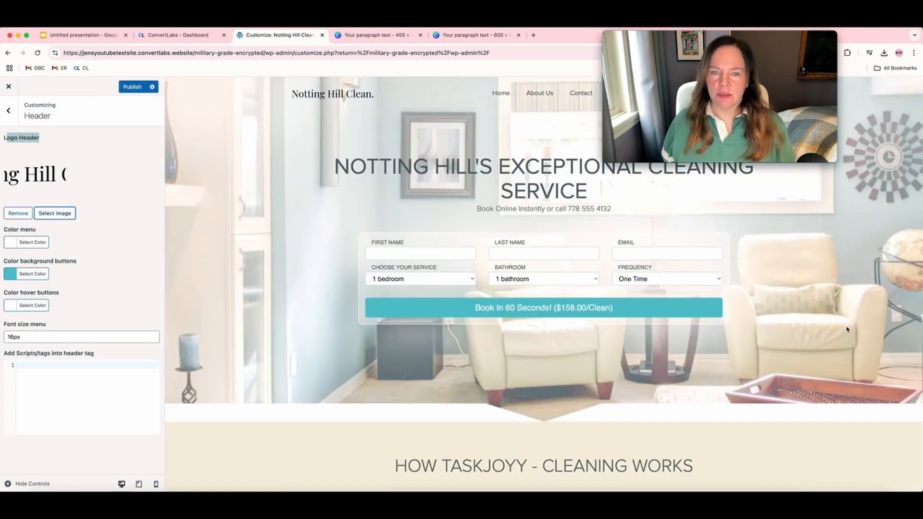
{"action": "scroll", "coordinate": [847, 330], "scroll_direction": "down", "scroll_amount": 3}
{"action": "scroll", "coordinate": [847, 329], "scroll_direction": "up", "scroll_amount": 3}
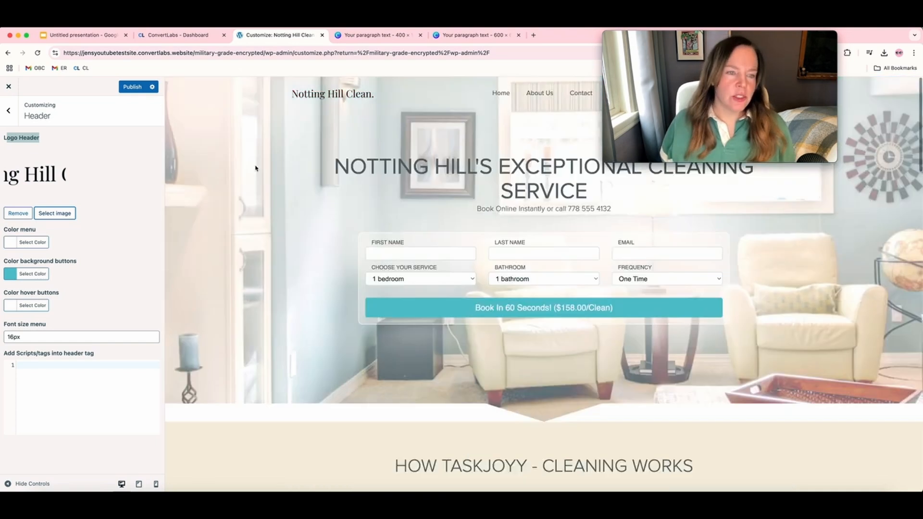
{"action": "left_click", "coordinate": [128, 87]}
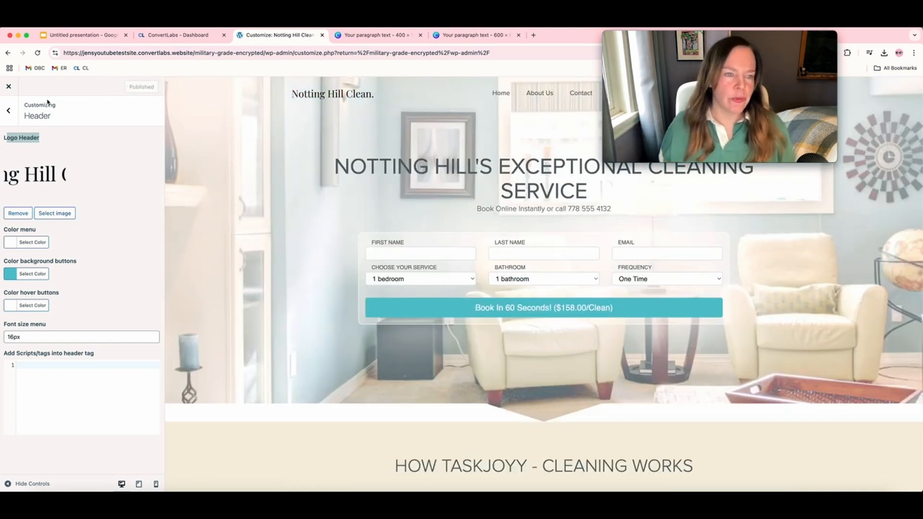
Open the footer customization settings and upload "Your paragraph text (1).png" from Downloads for the footer logo
{"action": "left_click", "coordinate": [10, 111]}
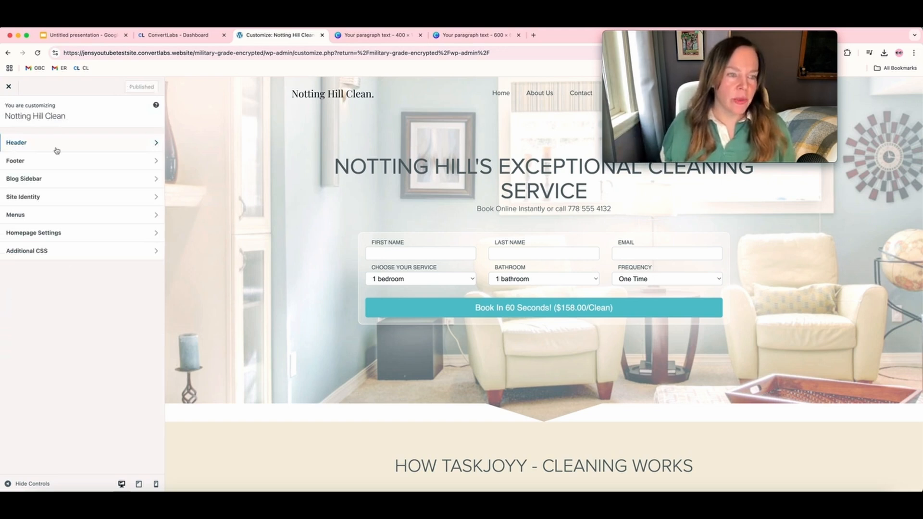
{"action": "scroll", "coordinate": [367, 249], "scroll_direction": "down", "scroll_amount": 15}
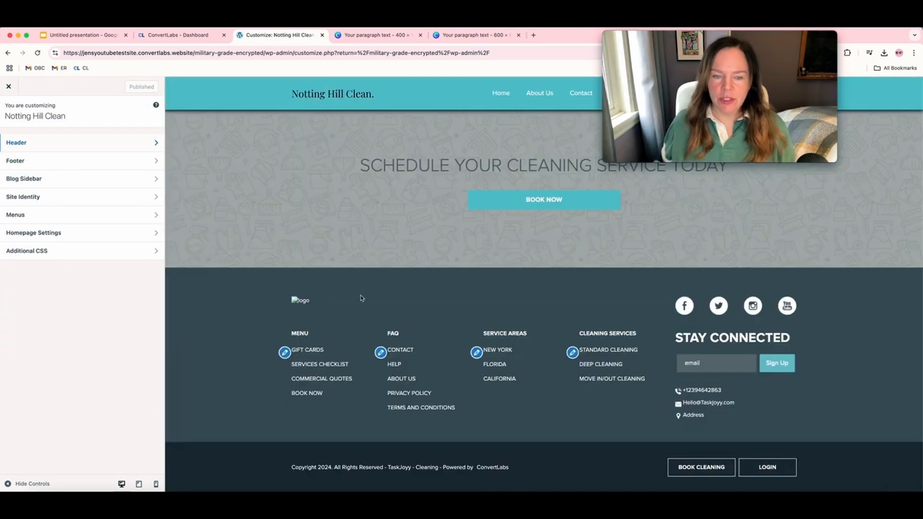
{"action": "left_click", "coordinate": [27, 166]}
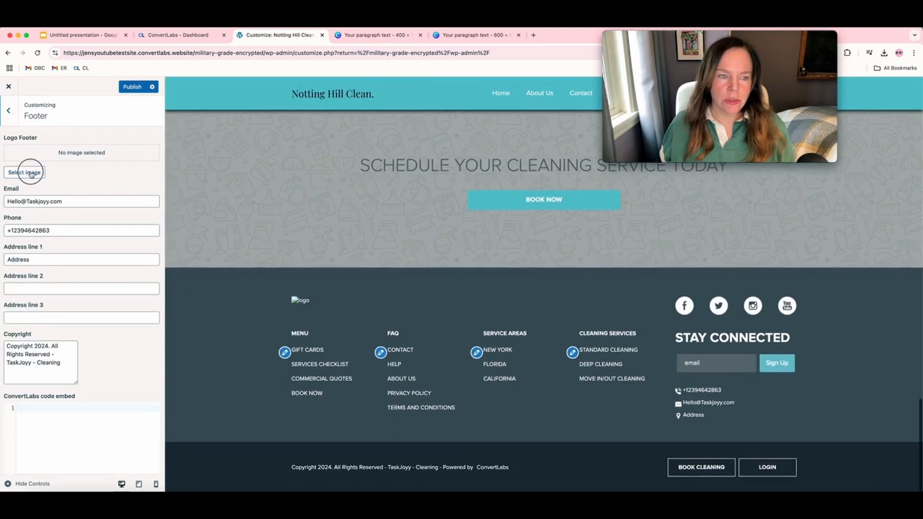
{"action": "left_click", "coordinate": [27, 172]}
{"action": "left_click", "coordinate": [29, 119]}
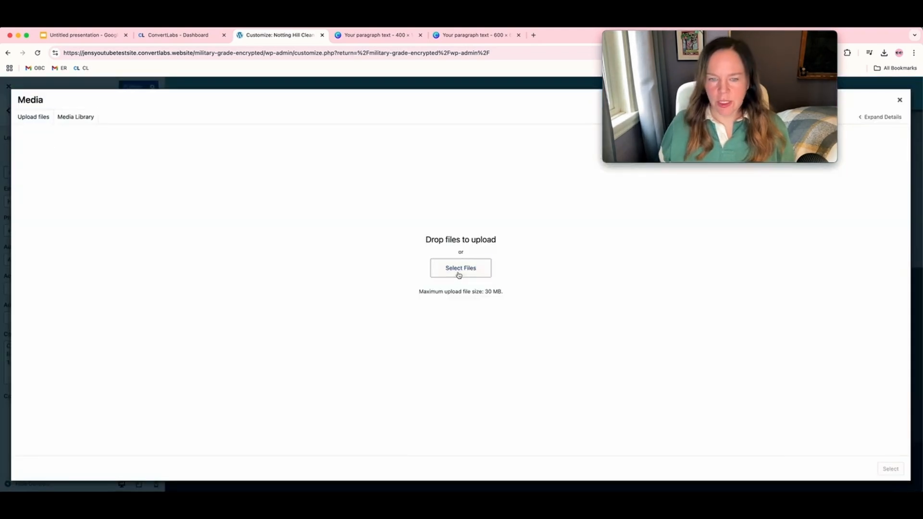
{"action": "left_click", "coordinate": [458, 270]}
{"action": "left_click", "coordinate": [416, 221]}
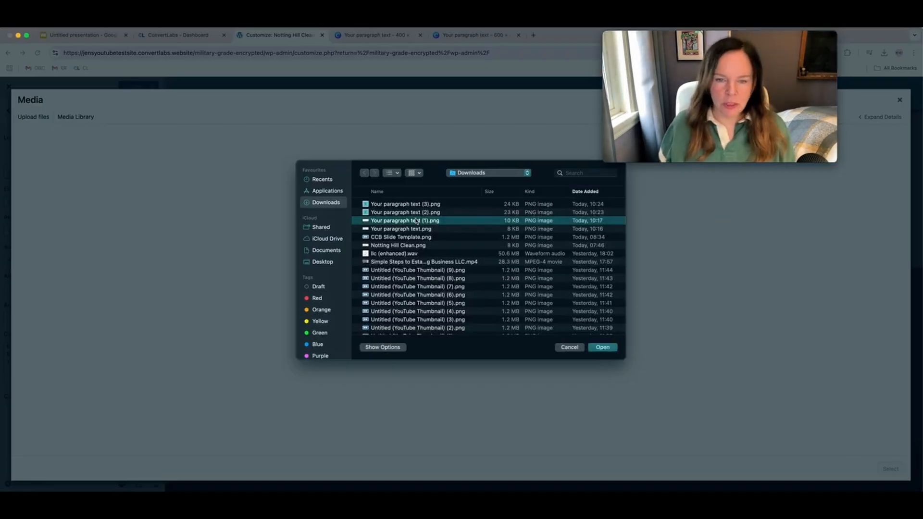
{"action": "left_click", "coordinate": [601, 346]}
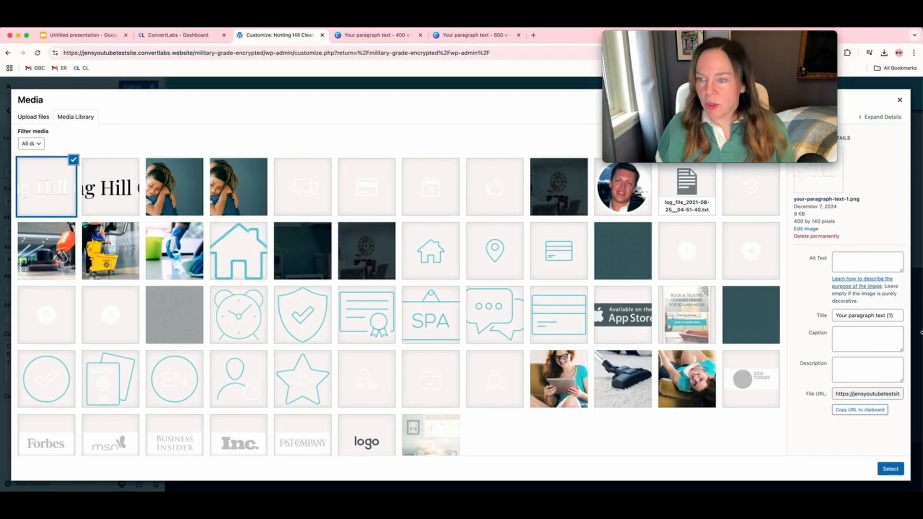
Set the uploaded white logo image as the footer logo and publish the footer changes
{"action": "left_click", "coordinate": [47, 200]}
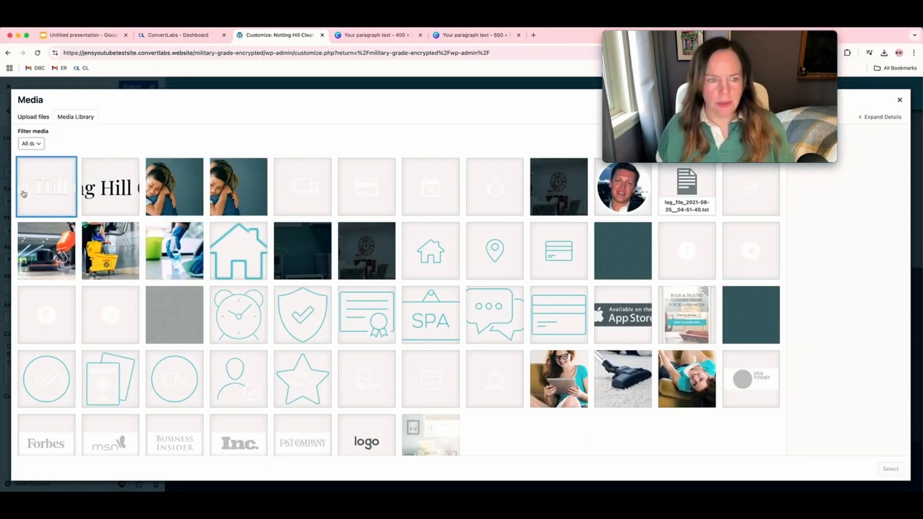
{"action": "left_click", "coordinate": [23, 194]}
{"action": "left_click", "coordinate": [890, 469]}
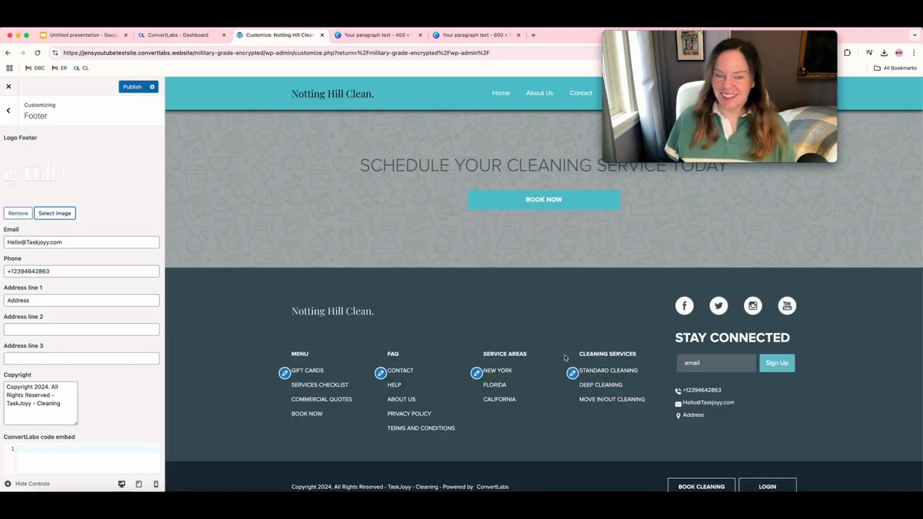
{"action": "left_click", "coordinate": [133, 87]}
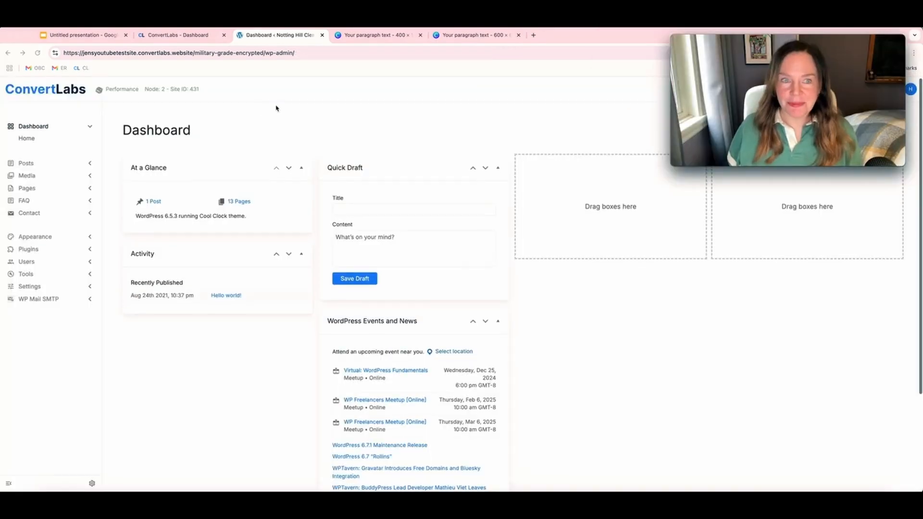
Switch to the ConvertLabs dashboard and open the company settings from the account menu
{"action": "left_click", "coordinate": [167, 37]}
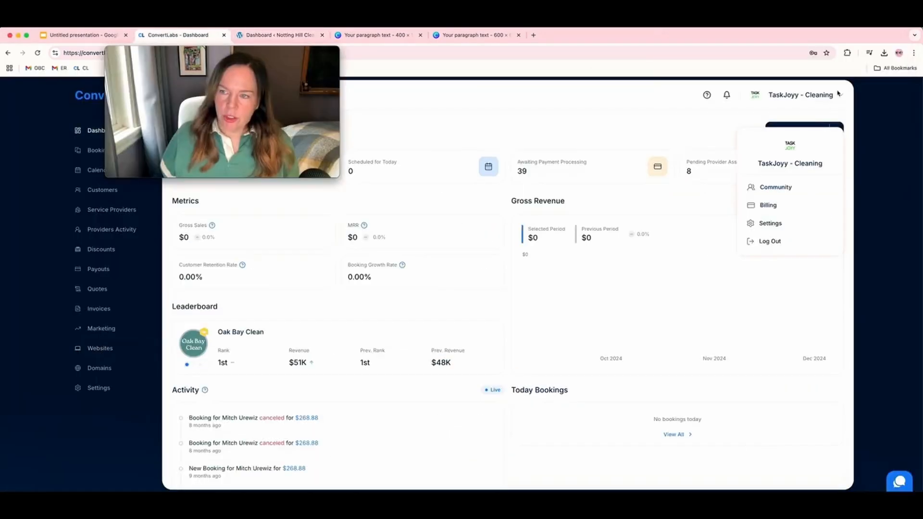
{"action": "left_click", "coordinate": [839, 93]}
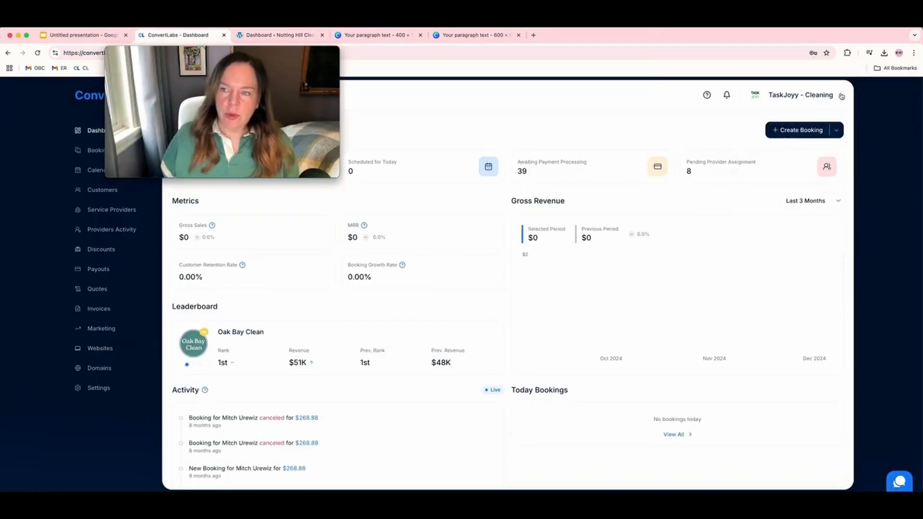
{"action": "left_click", "coordinate": [817, 94]}
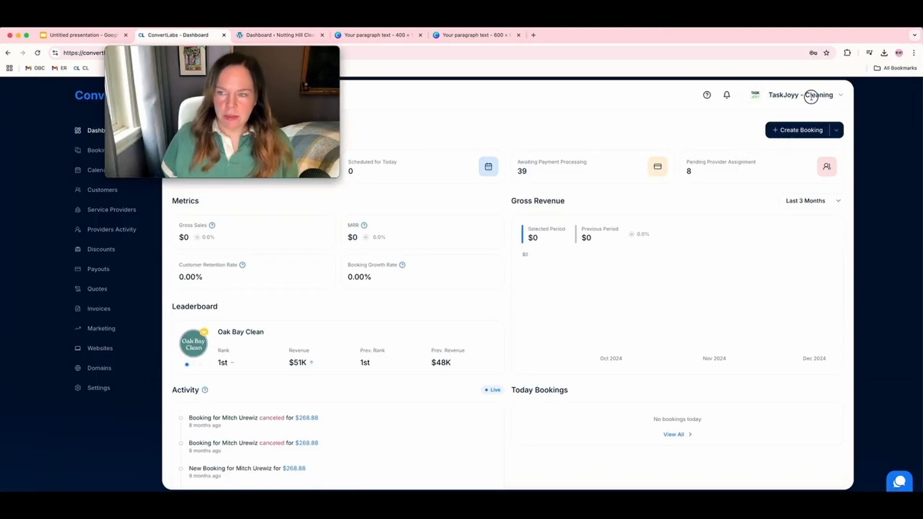
{"action": "left_click", "coordinate": [841, 94]}
{"action": "left_click", "coordinate": [771, 222]}
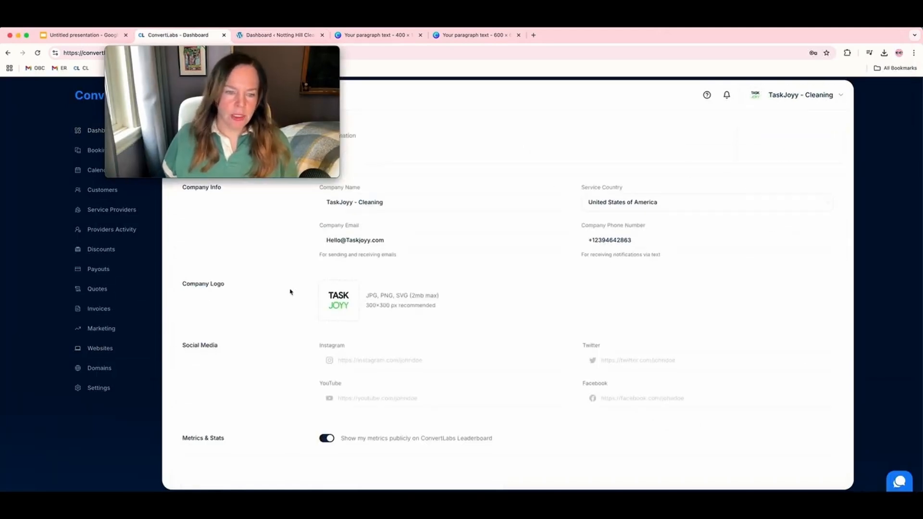
Replace the company logo with "Your paragraph text (3).png" from Downloads
{"action": "left_click", "coordinate": [342, 302]}
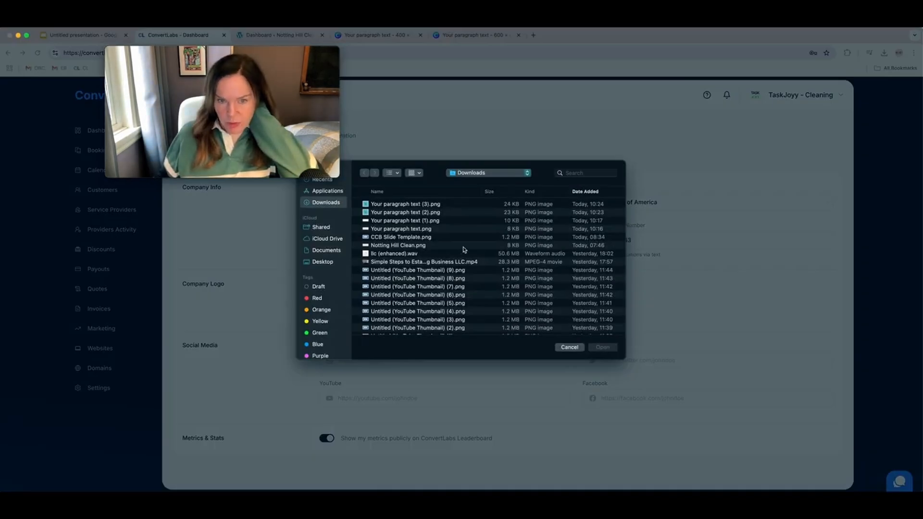
{"action": "left_click", "coordinate": [426, 206]}
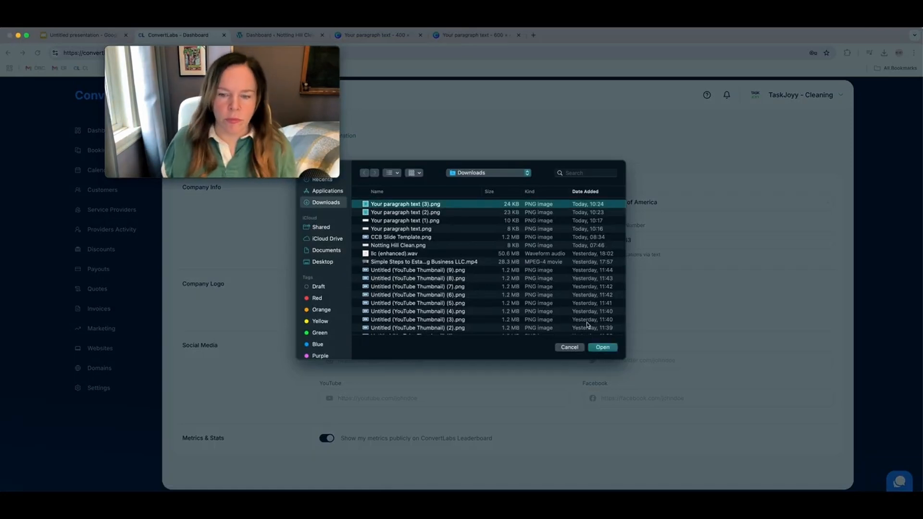
{"action": "left_click", "coordinate": [603, 347]}
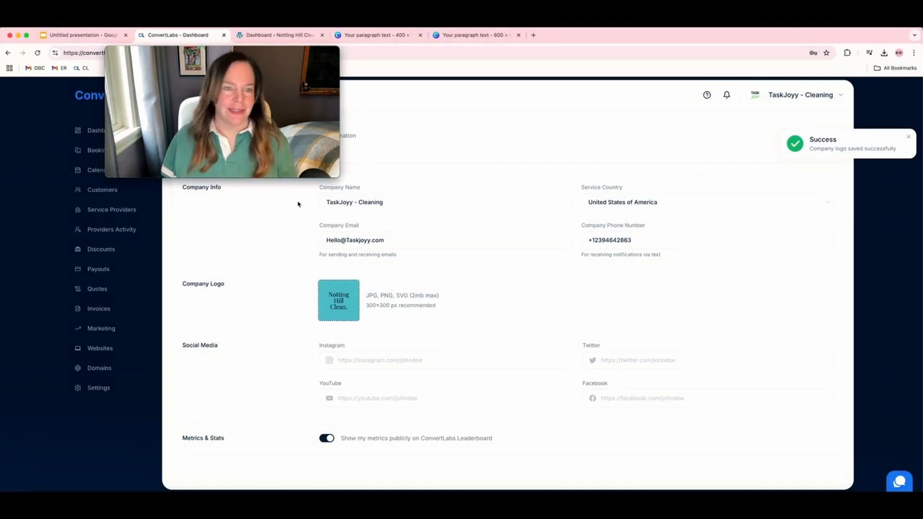
Return to the dashboard and check the company logo in the account header and its menu
{"action": "left_click", "coordinate": [96, 133]}
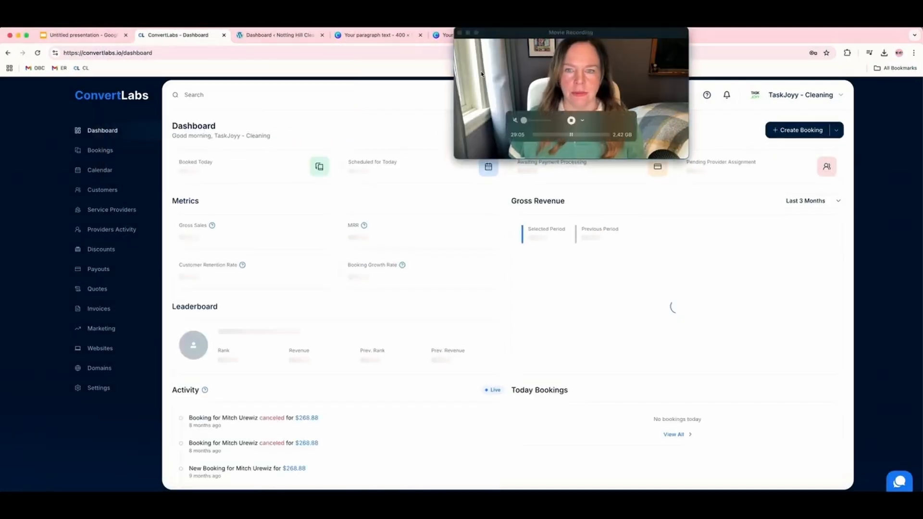
{"action": "left_click_drag", "start_coordinate": [547, 30], "coordinate": [457, 30]}
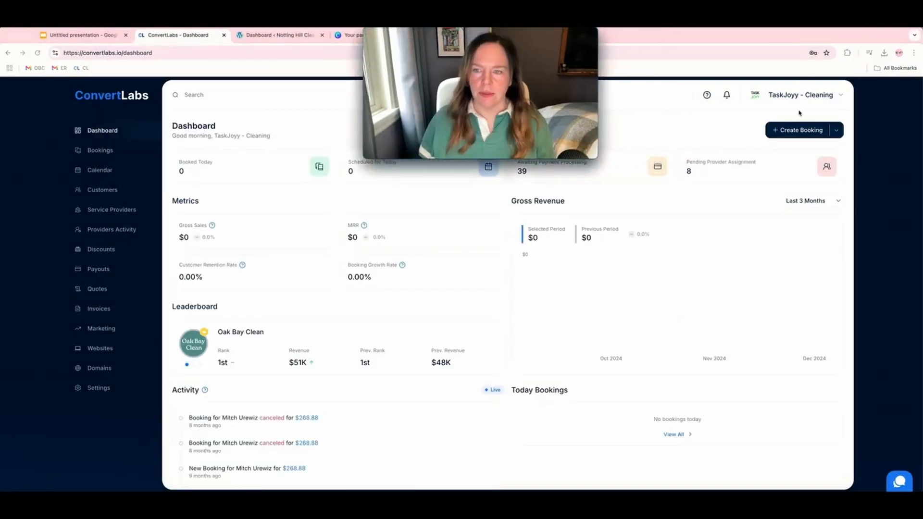
{"action": "left_click", "coordinate": [764, 99]}
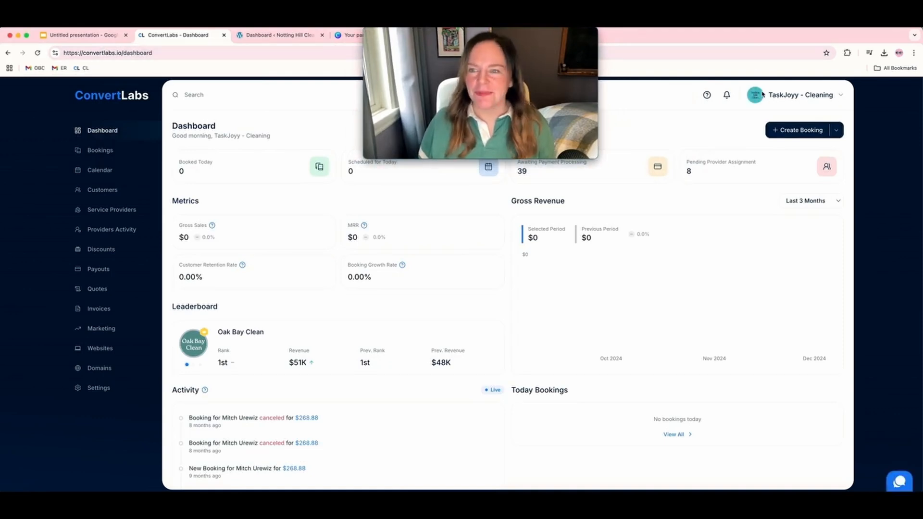
{"action": "left_click", "coordinate": [758, 103]}
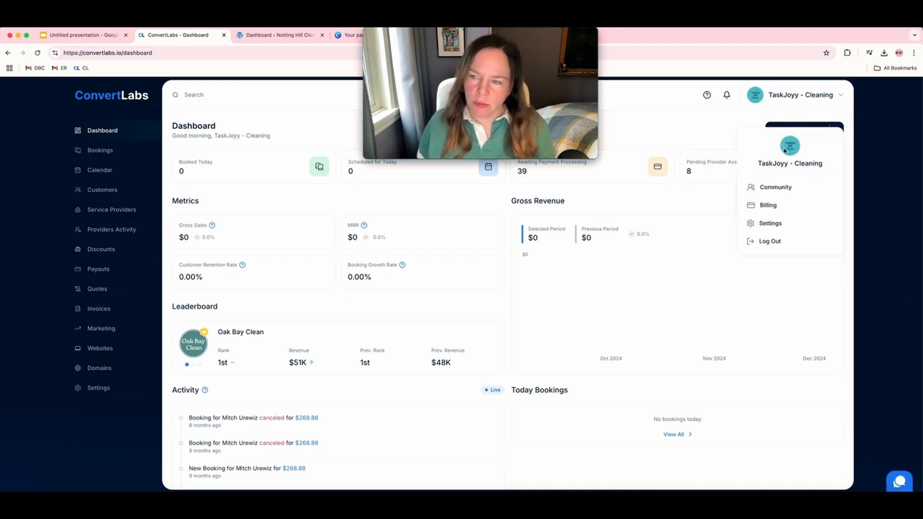
Switch to Canva, reopen the 600 × 600 px "Notting Hill Clean." design and enlarge its text to about size 78
{"action": "left_click", "coordinate": [350, 37]}
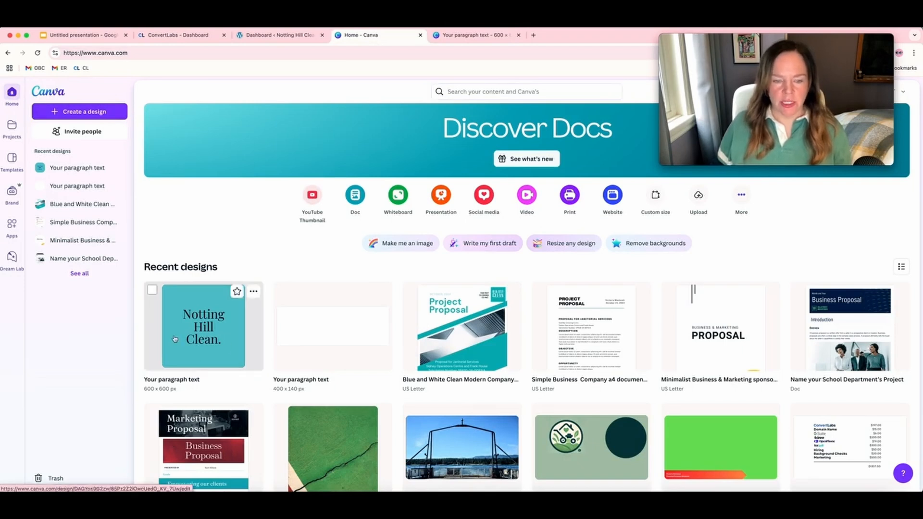
{"action": "left_click", "coordinate": [217, 331]}
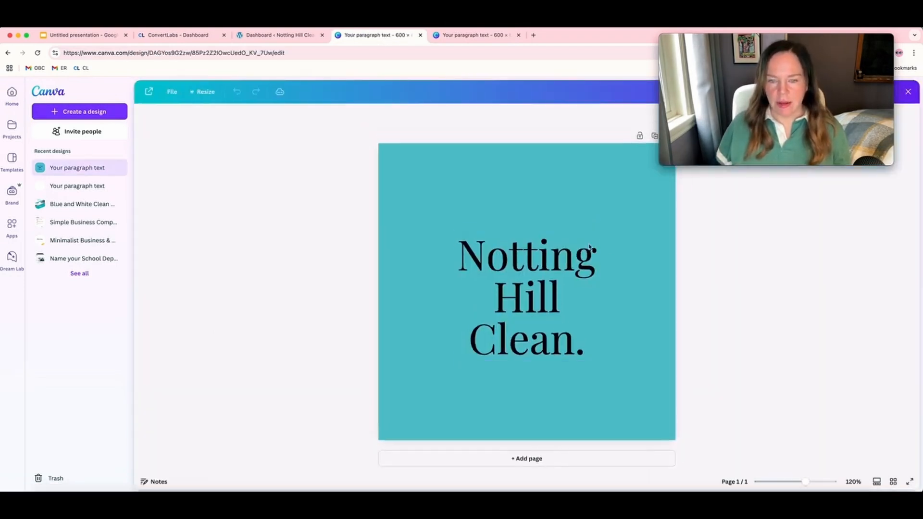
{"action": "left_click", "coordinate": [539, 272]}
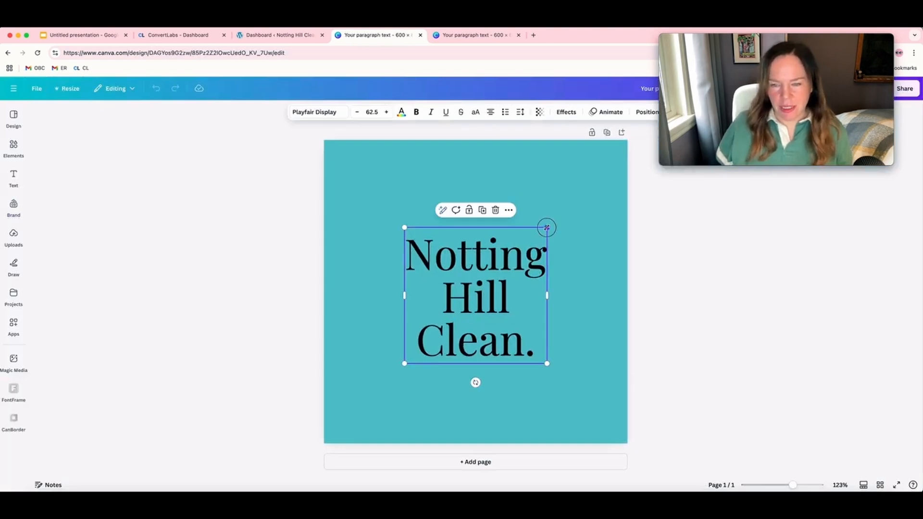
{"action": "mouse_move", "coordinate": [547, 227]}
{"action": "left_mouse_down"}
{"action": "mouse_move", "coordinate": [583, 192]}
{"action": "mouse_move", "coordinate": [535, 239]}
{"action": "left_mouse_up"}
Try bold on the logo text, restore the regular weight, and color the text white
{"action": "left_click", "coordinate": [416, 113]}
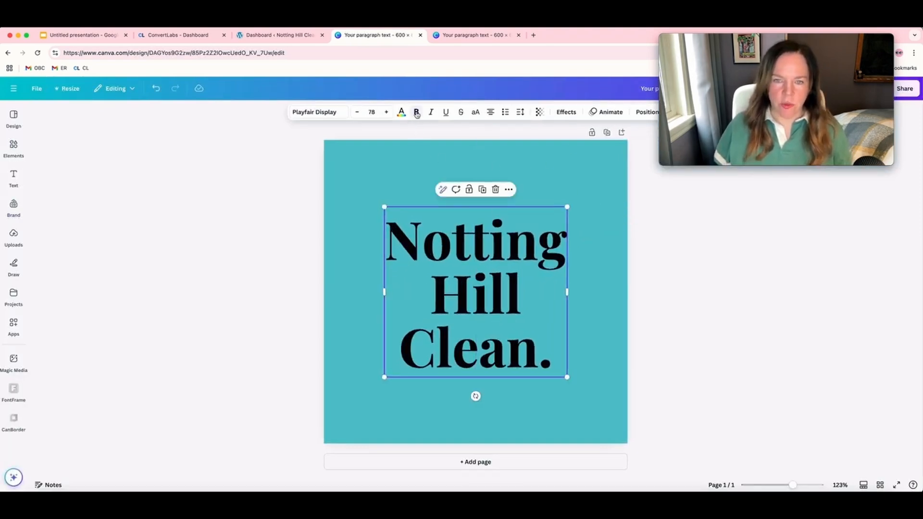
{"action": "left_click", "coordinate": [416, 112]}
{"action": "left_click", "coordinate": [401, 112]}
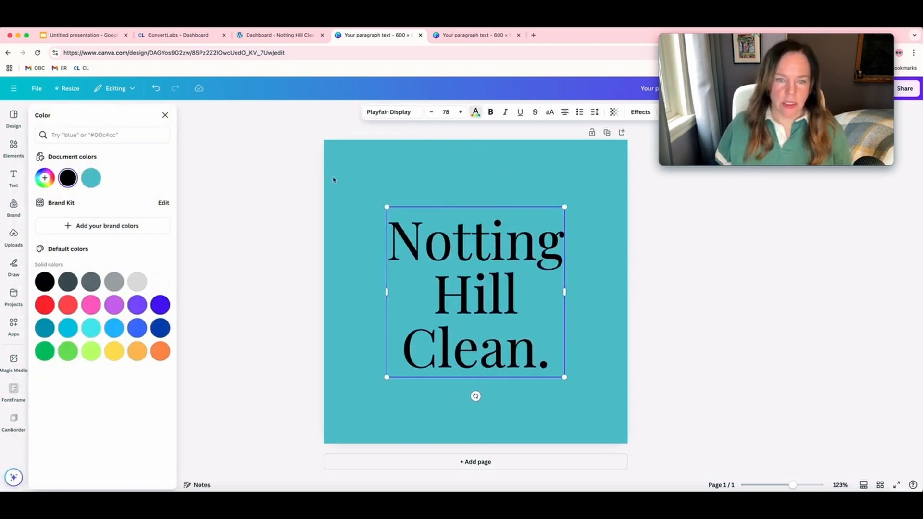
{"action": "left_click", "coordinate": [161, 281]}
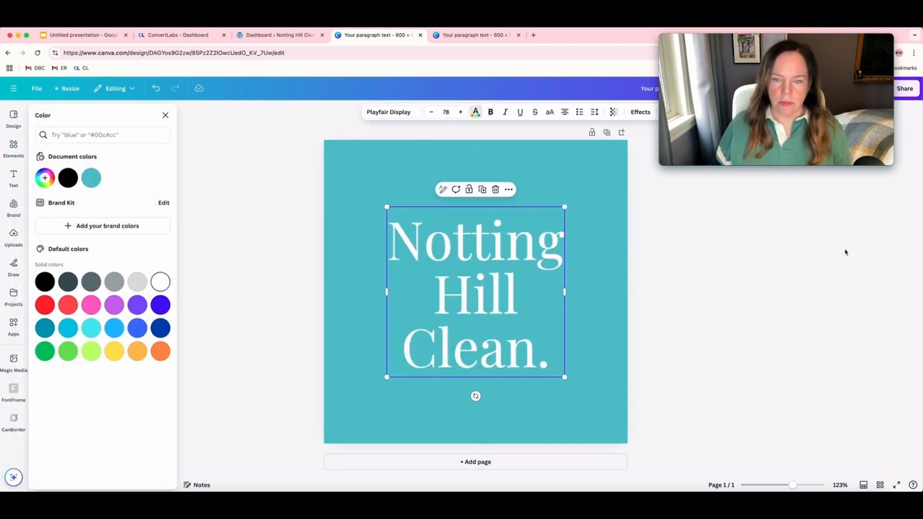
Download the 600 × 600 px "Notting Hill Clean." design as a PNG at size 1, keeping its background
{"action": "key", "text": "Escape"}
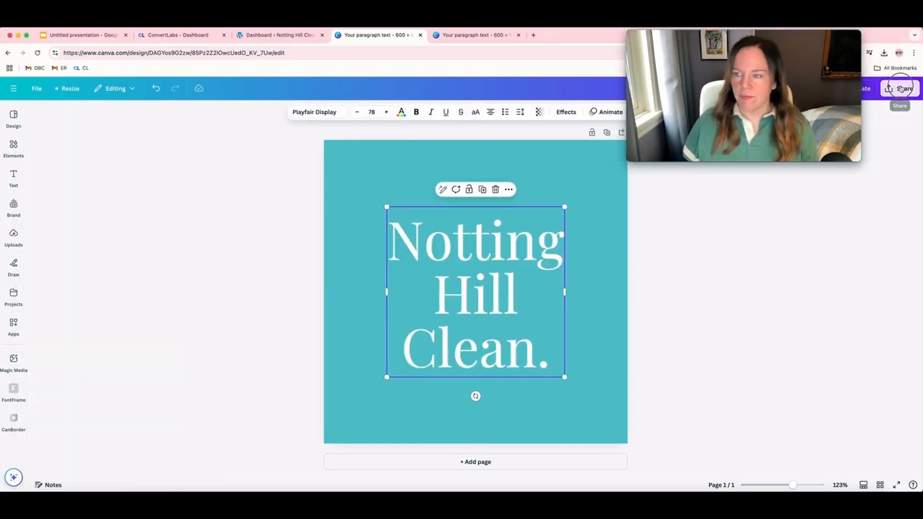
{"action": "left_click", "coordinate": [902, 88]}
{"action": "left_click", "coordinate": [774, 254]}
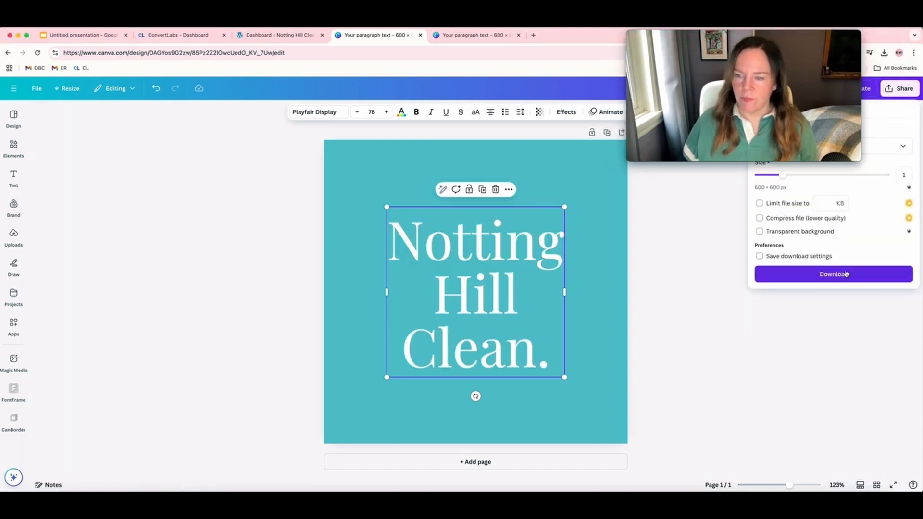
{"action": "left_click", "coordinate": [846, 274]}
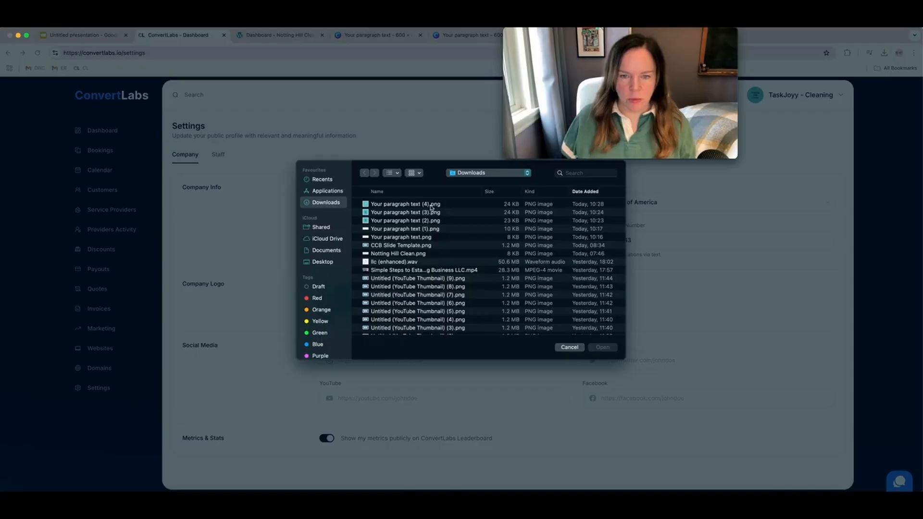
Switch to ConvertLabs, replace the company logo with "Your paragraph text (4).png" from Downloads, and reload the dashboard
{"action": "double_click", "coordinate": [432, 206]}
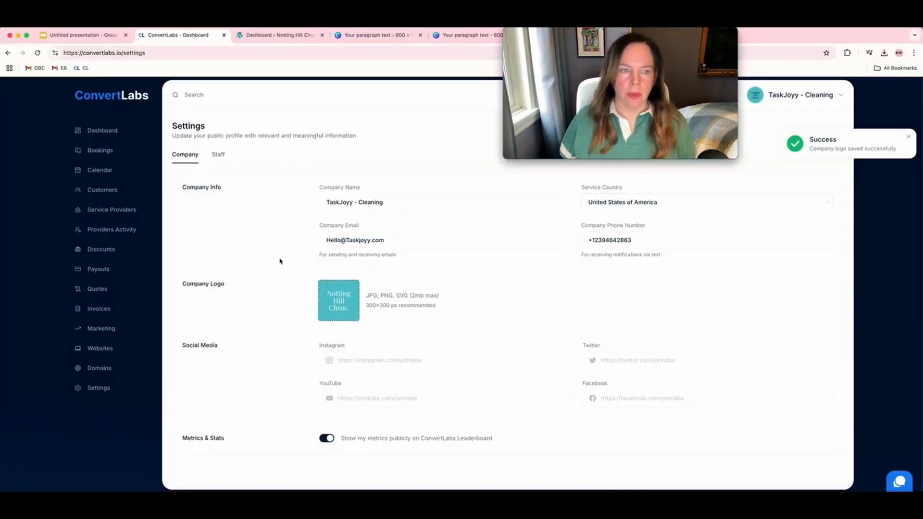
{"action": "left_click", "coordinate": [98, 129]}
{"action": "left_click", "coordinate": [312, 52]}
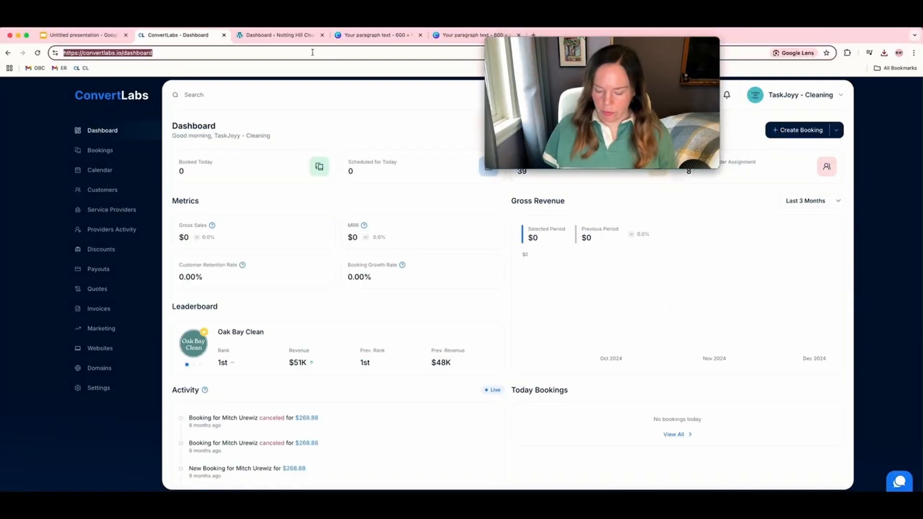
{"action": "key", "text": "Return"}
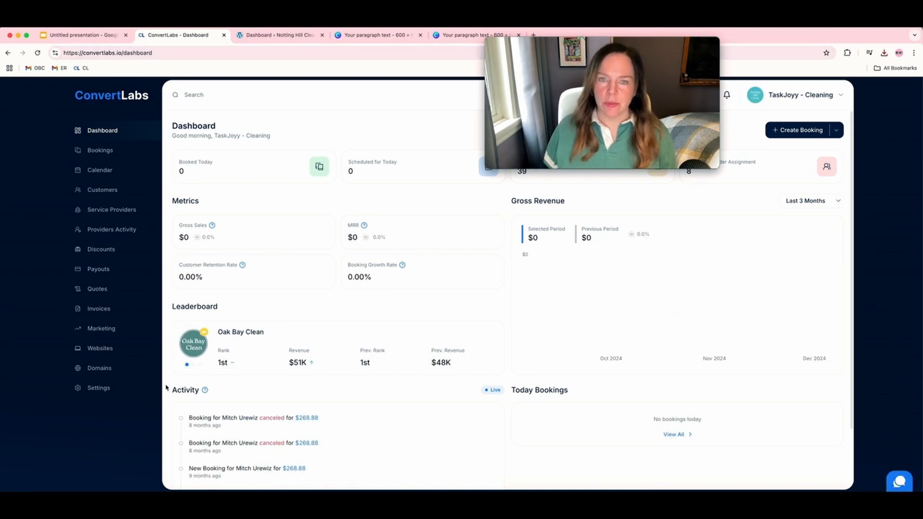
Browse the company entries in the dashboard's Leaderboard and check how their logos are displayed
{"action": "left_click", "coordinate": [197, 364]}
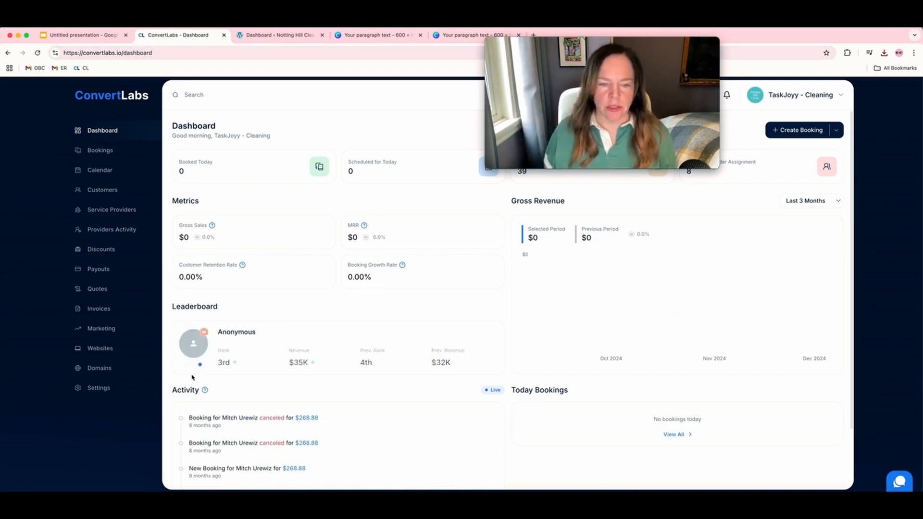
{"action": "left_click", "coordinate": [187, 365]}
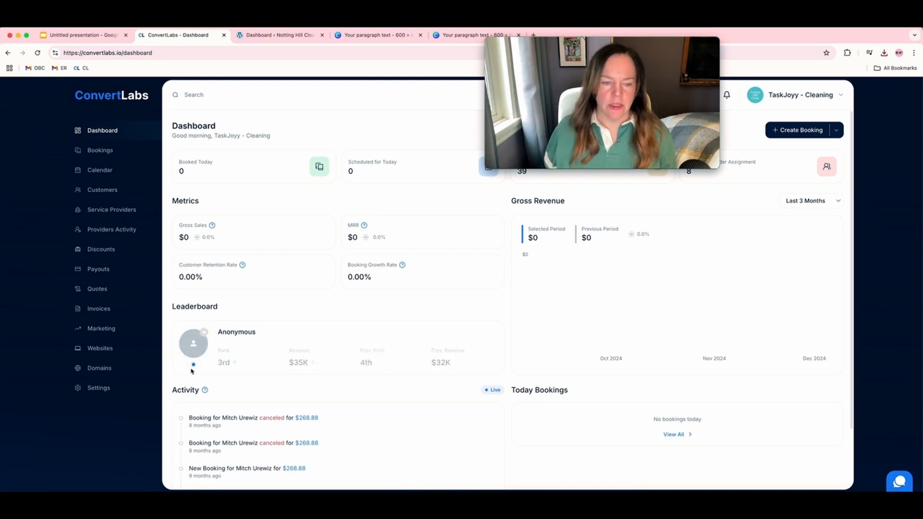